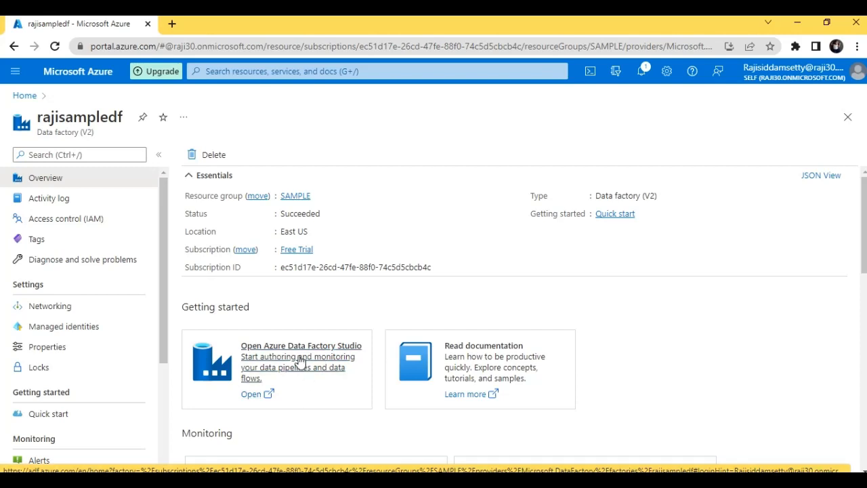
- Launch Data Factory Studio for rajisampledf, dismiss the Git banner, and go to the Author workspace
click(301, 360)
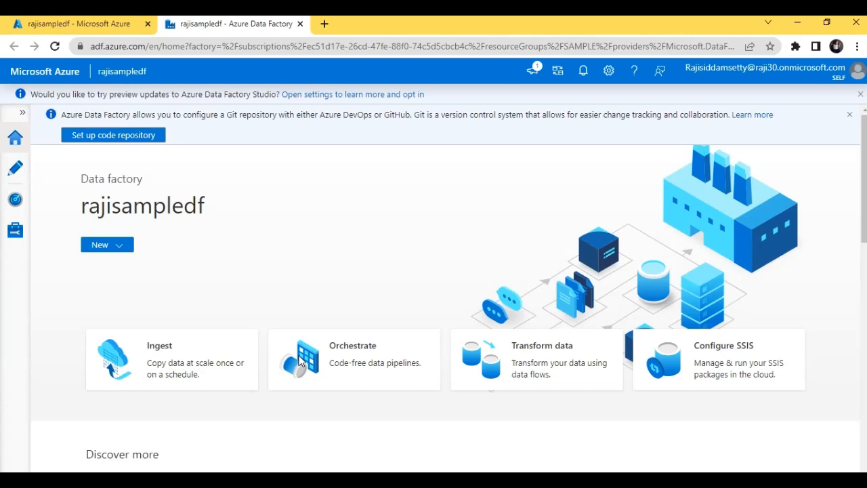
click(850, 115)
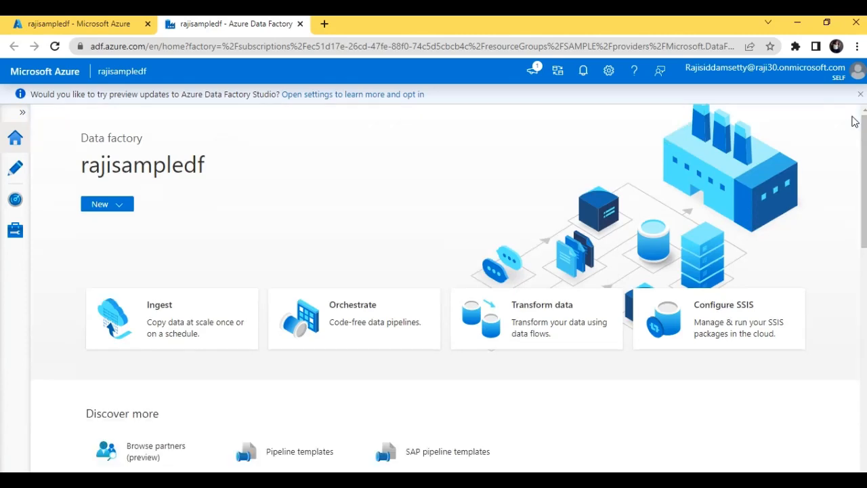
click(11, 176)
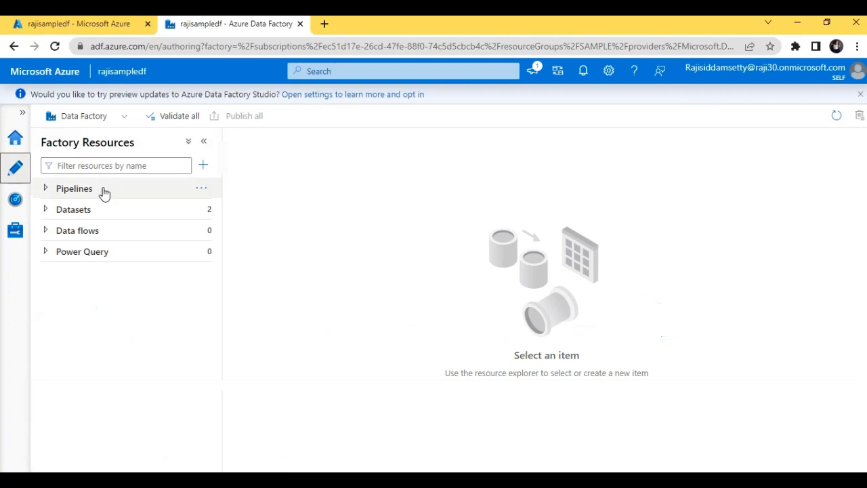
- Open pipeline1 and detach its existing 'schedule' trigger
click(104, 193)
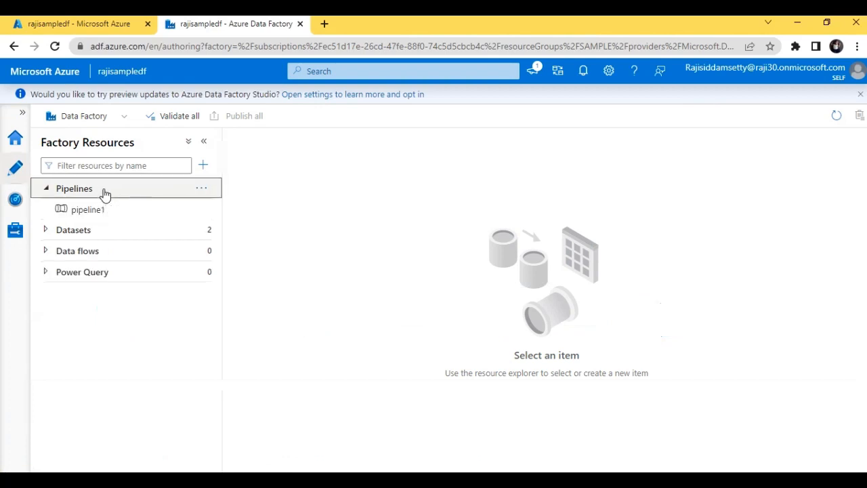
click(97, 212)
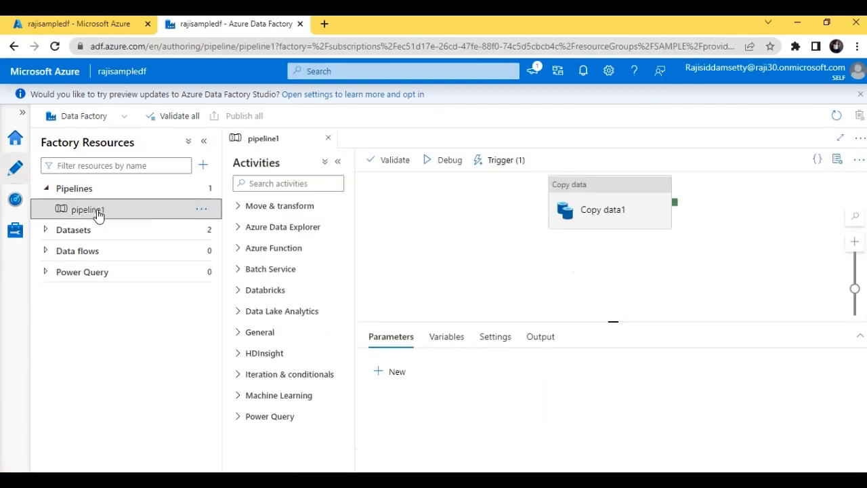
click(511, 168)
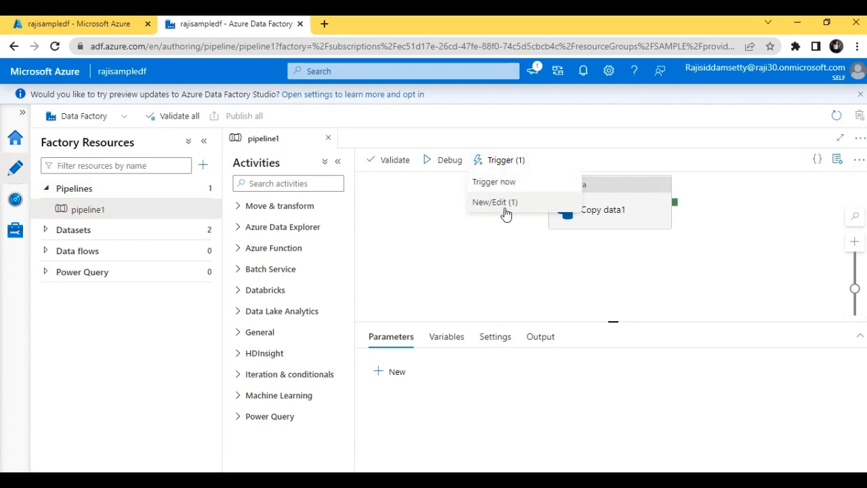
click(505, 203)
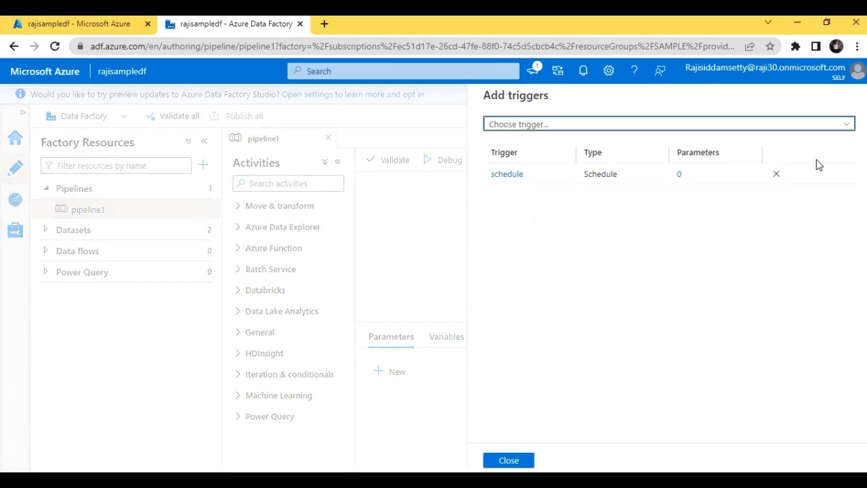
click(776, 174)
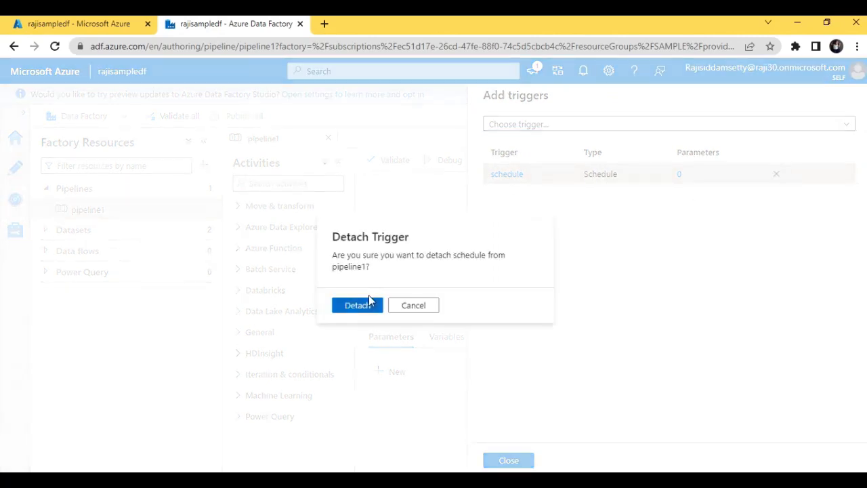
click(369, 303)
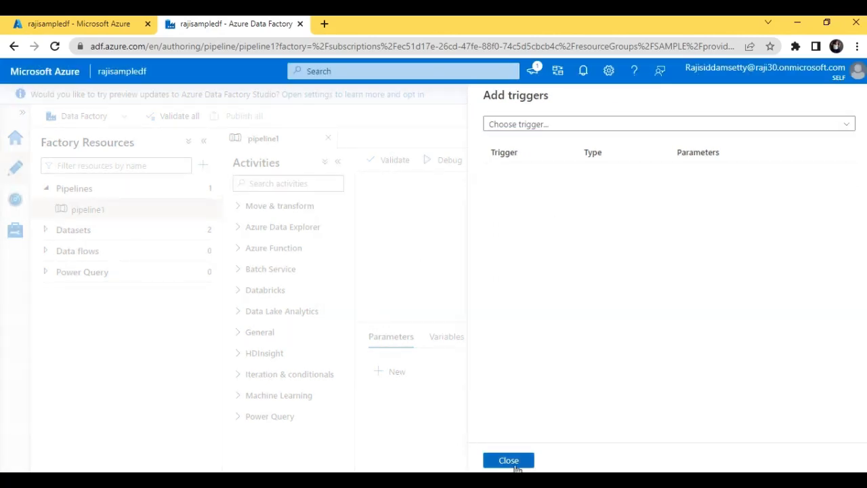
click(511, 462)
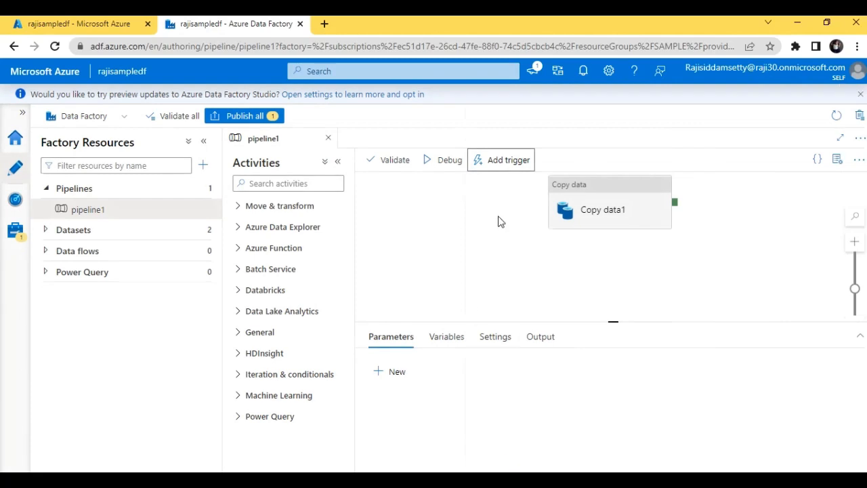
- Create a new trigger for pipeline1 and name it 'scheduletrigger'
click(508, 165)
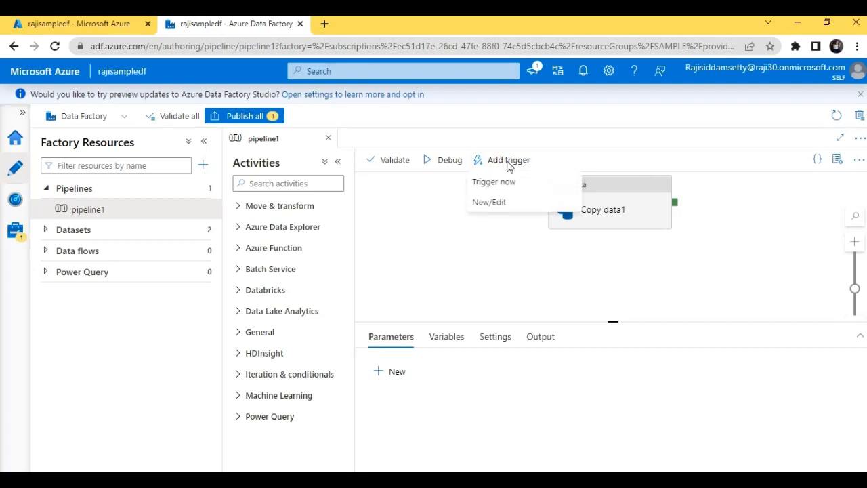
click(495, 204)
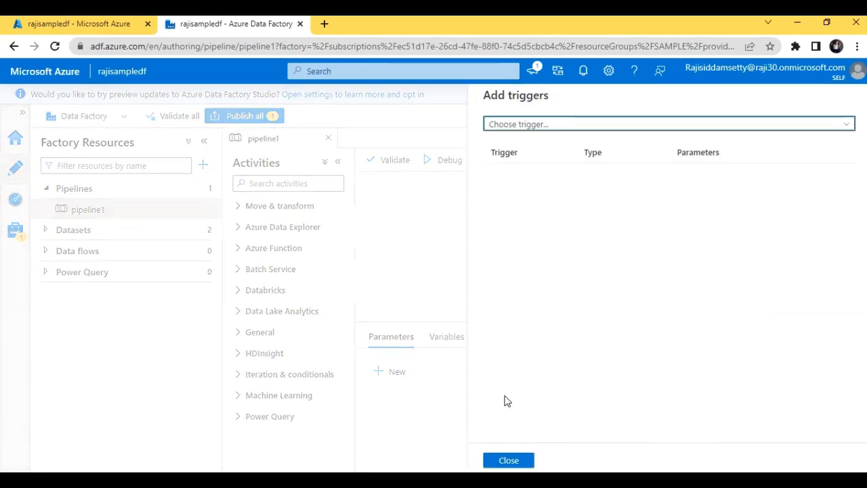
click(533, 126)
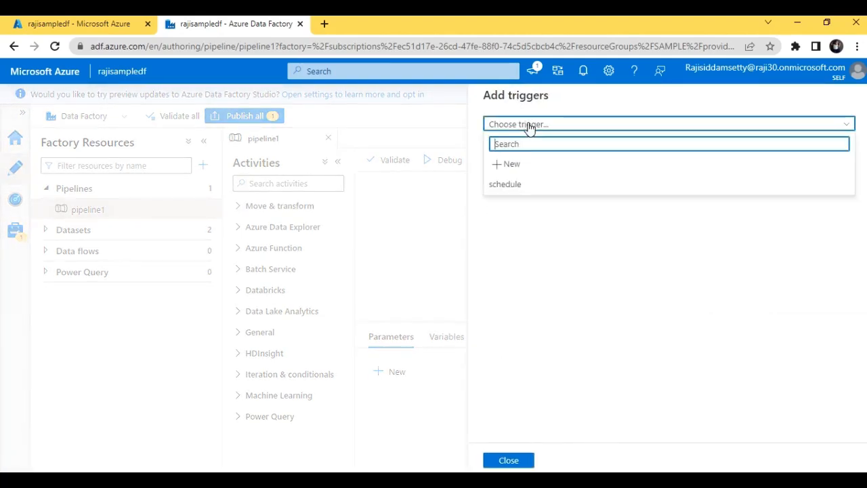
click(512, 166)
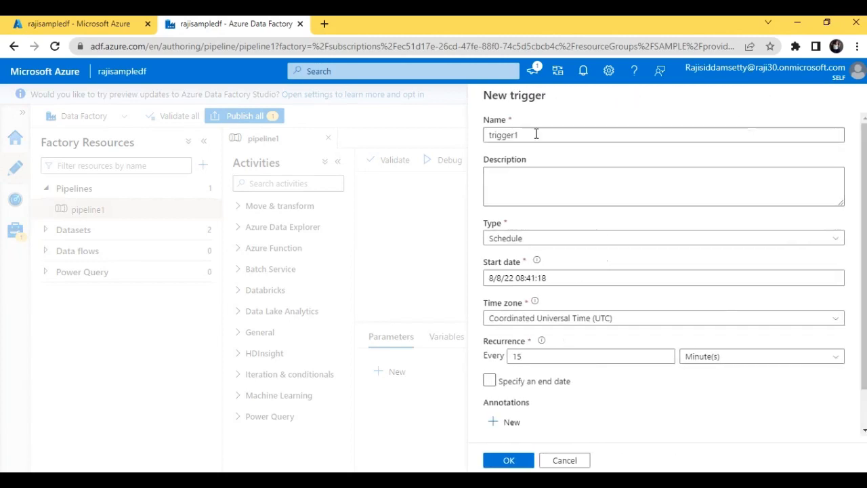
click(537, 133)
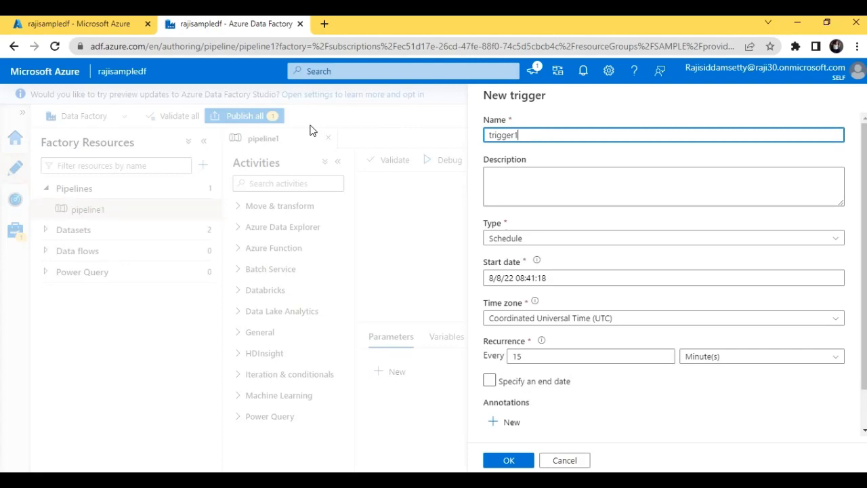
key(BackSpace)
key(BackSpace)
key(BackSpace)
key(BackSpace)
key(BackSpace)
key(BackSpace)
key(BackSpace)
key(BackSpace)
text(scheduletri)
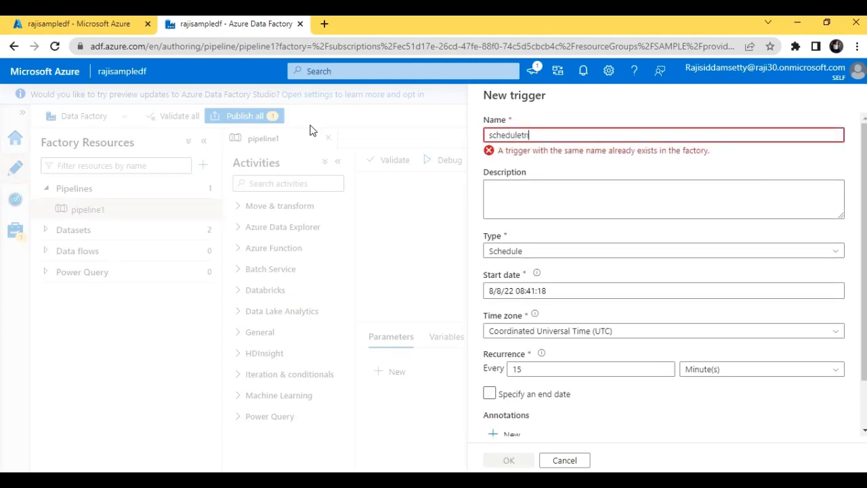
text(gger)
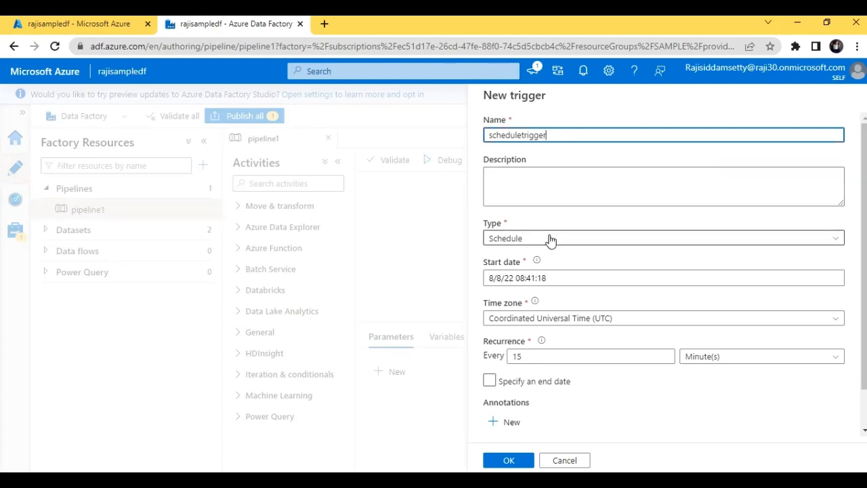
- Set scheduletrigger's recurrence to every 1 minute
click(535, 302)
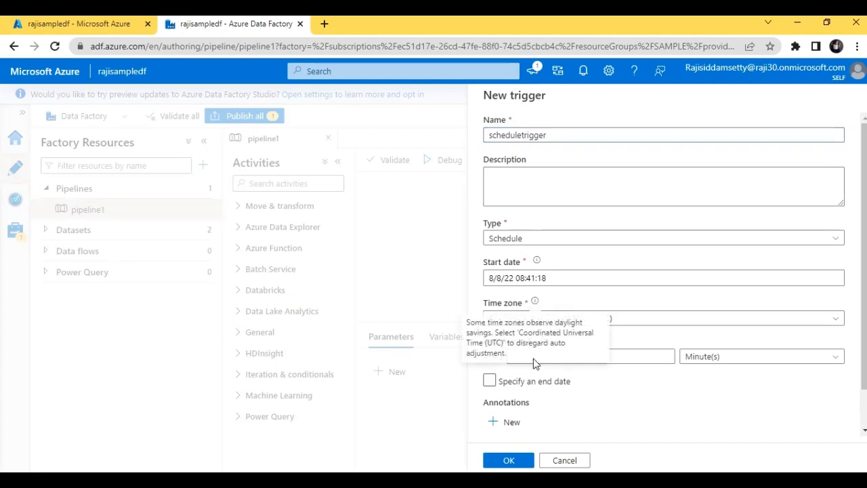
click(515, 380)
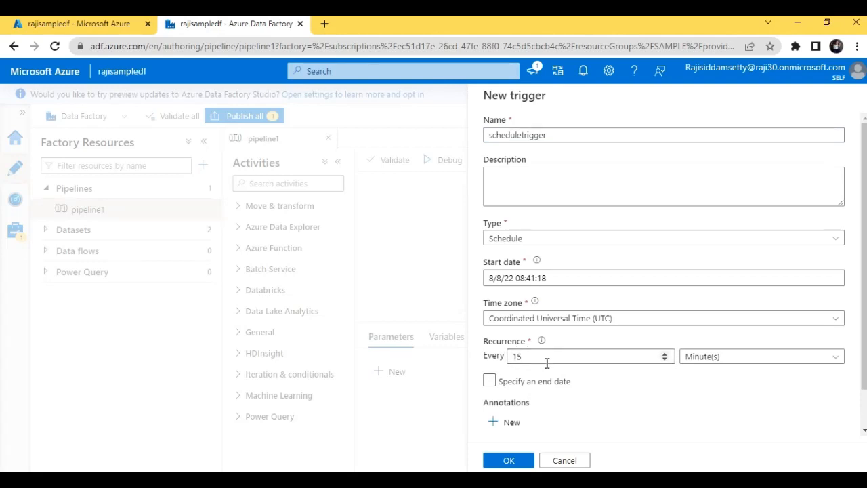
click(665, 359)
key(BackSpace)
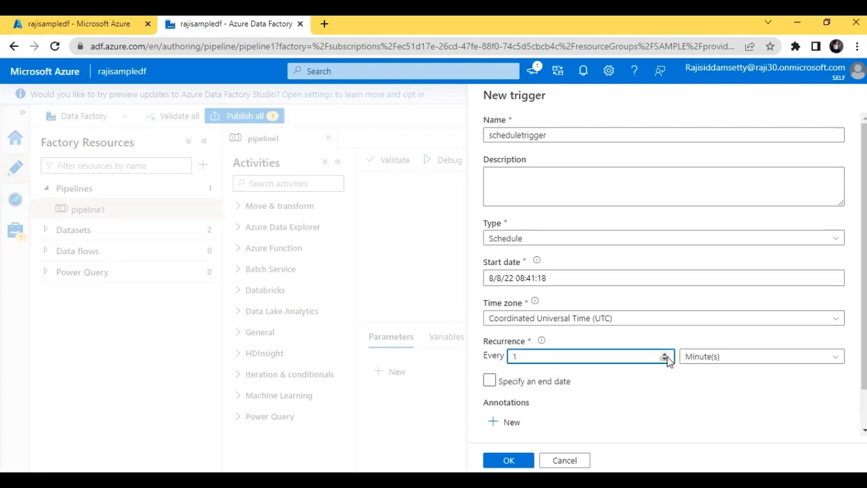
click(735, 357)
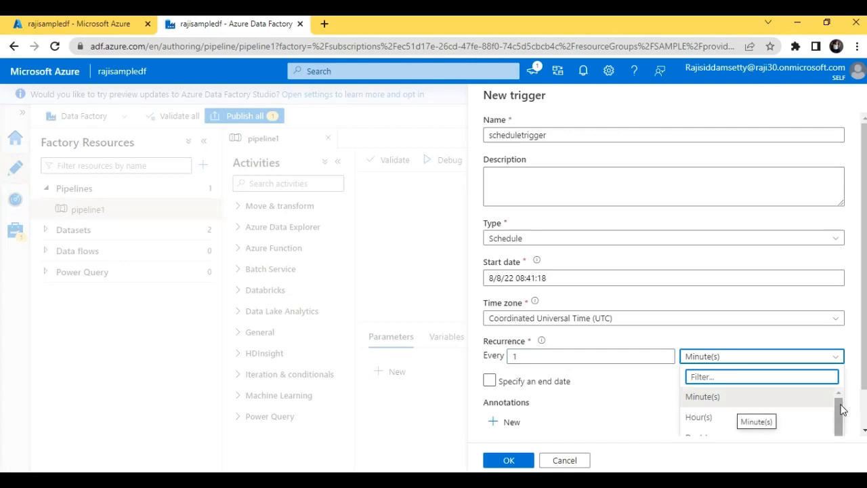
drag(840, 411, 845, 439)
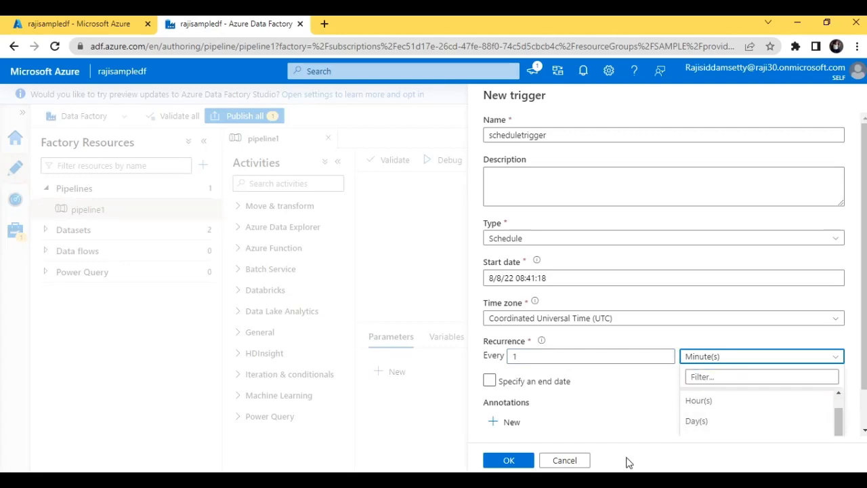
click(606, 423)
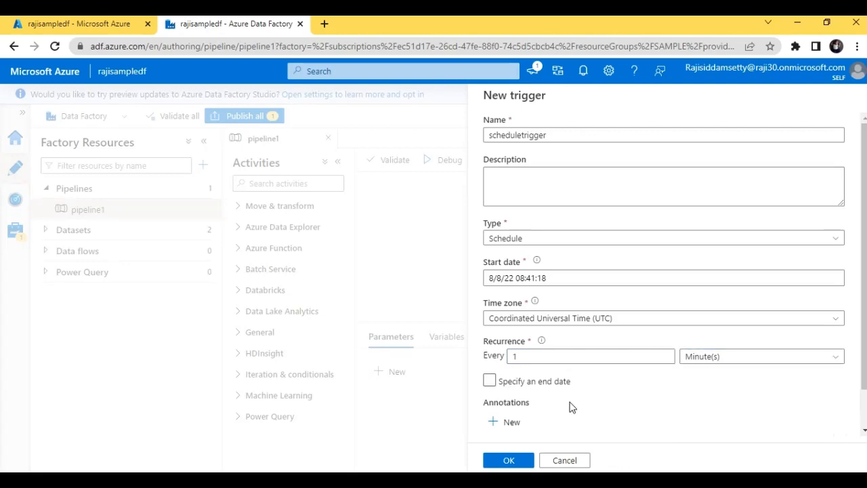
- Give scheduletrigger an end date of 8/9/22 08:41:18, keeping Start trigger on creation ticked
click(492, 381)
click(490, 381)
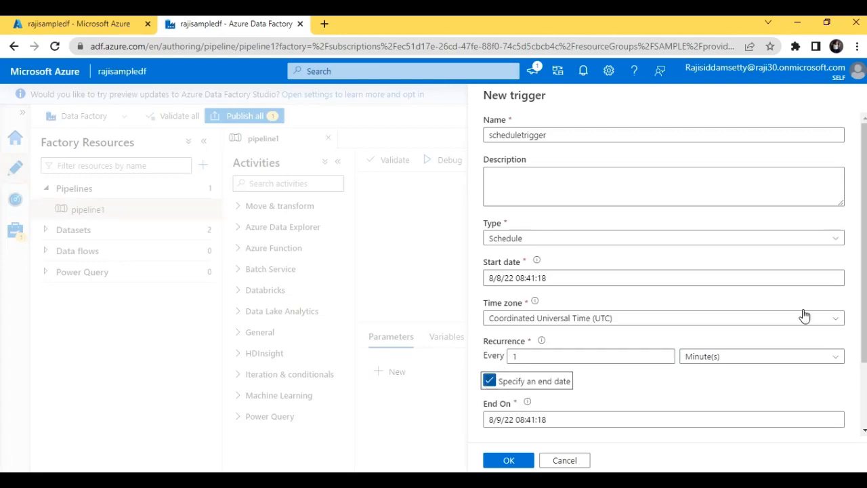
scroll(804, 314, down, 2)
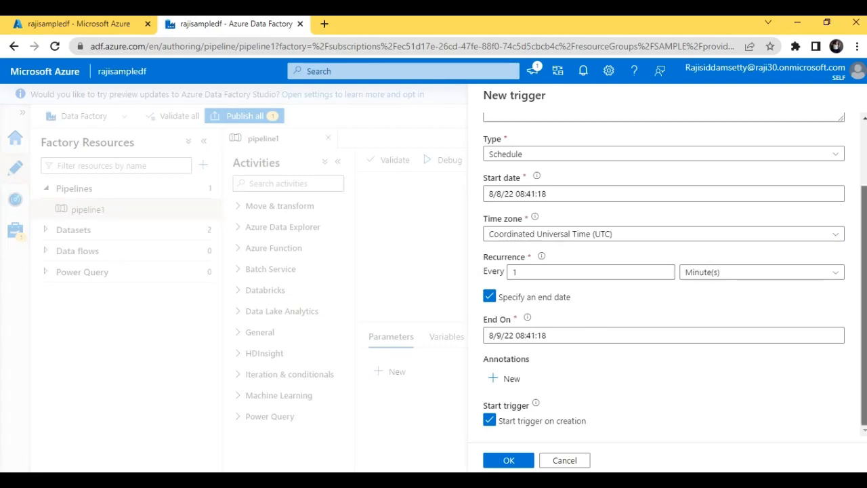
scroll(594, 313, up, 1)
scroll(594, 313, down, 2)
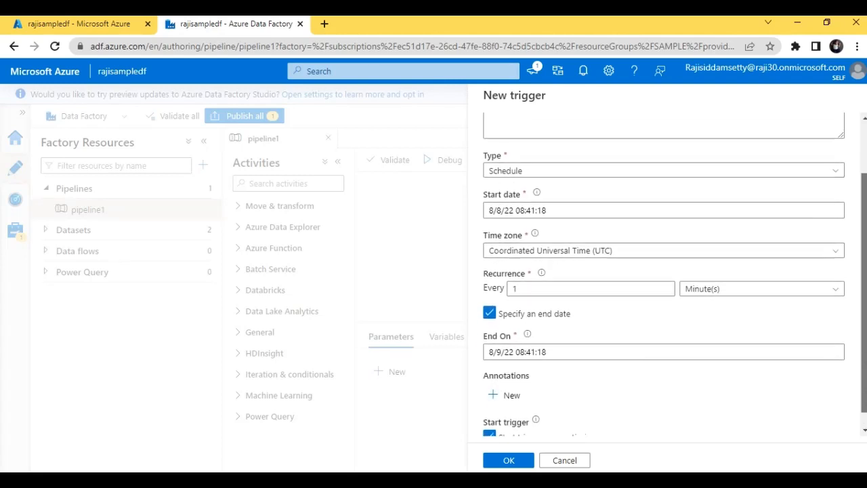
scroll(516, 399, down, 1)
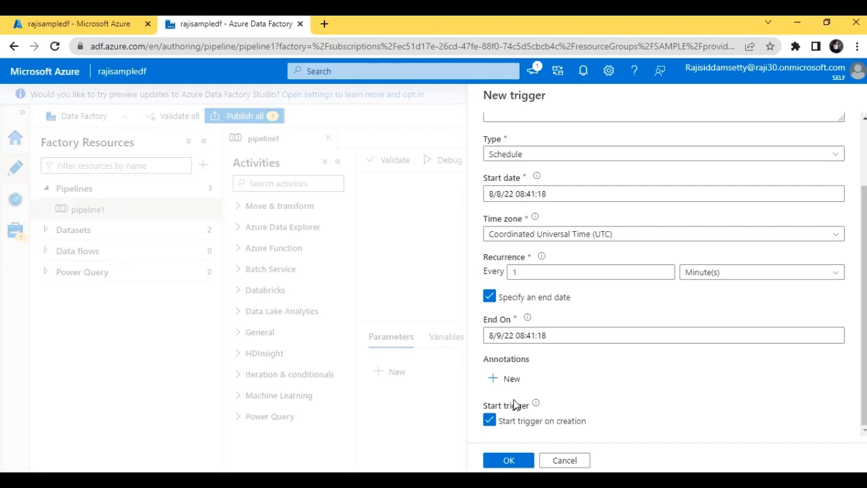
- Attach scheduletrigger to pipeline1 and attempt Publish all
click(509, 460)
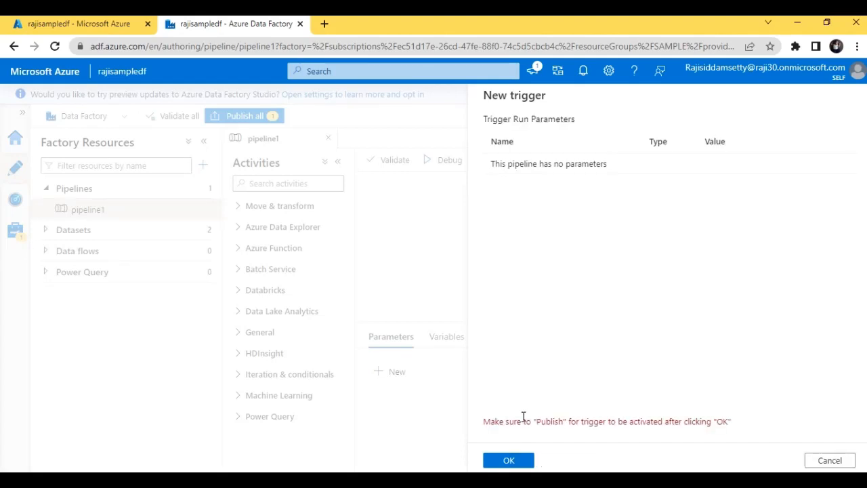
click(510, 461)
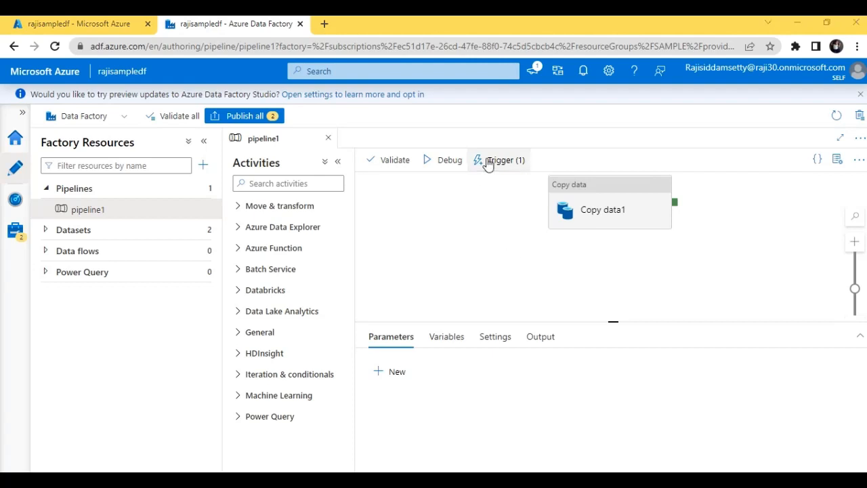
click(260, 117)
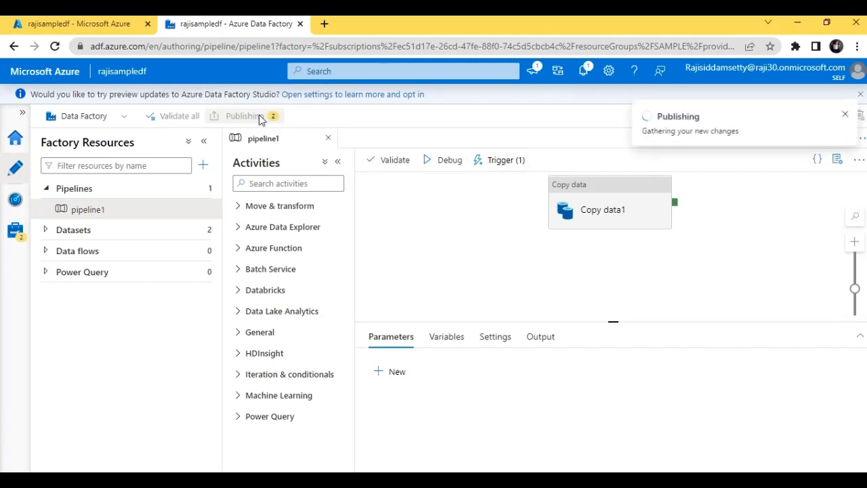
- Dismiss the publishing error, the validation output, and the antivirus prompt
click(846, 116)
click(636, 460)
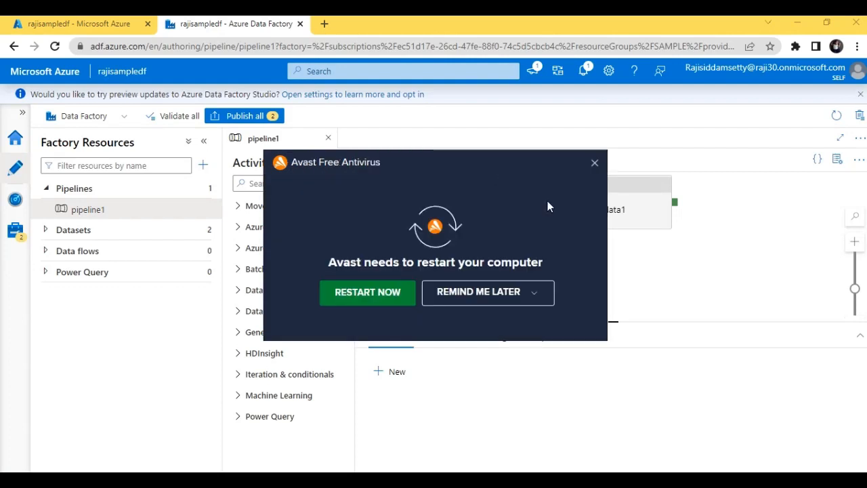
click(594, 163)
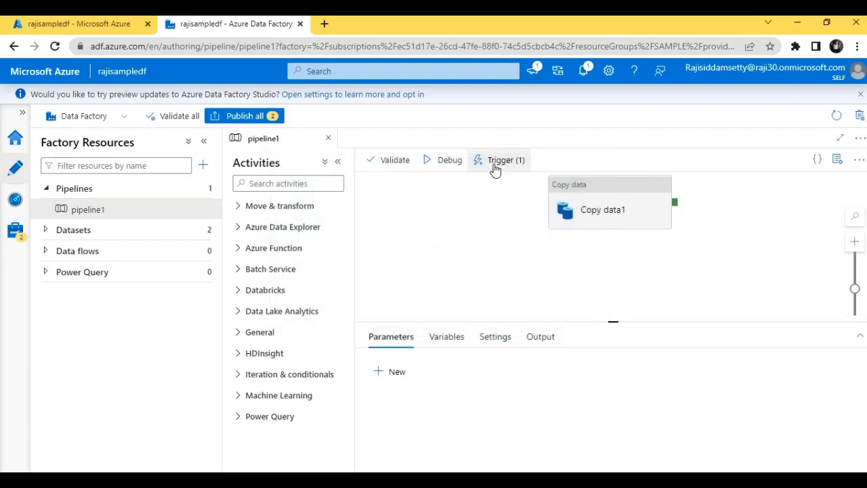
click(496, 162)
- Review scheduletrigger's settings in the Edit trigger form and cancel without changes
click(498, 202)
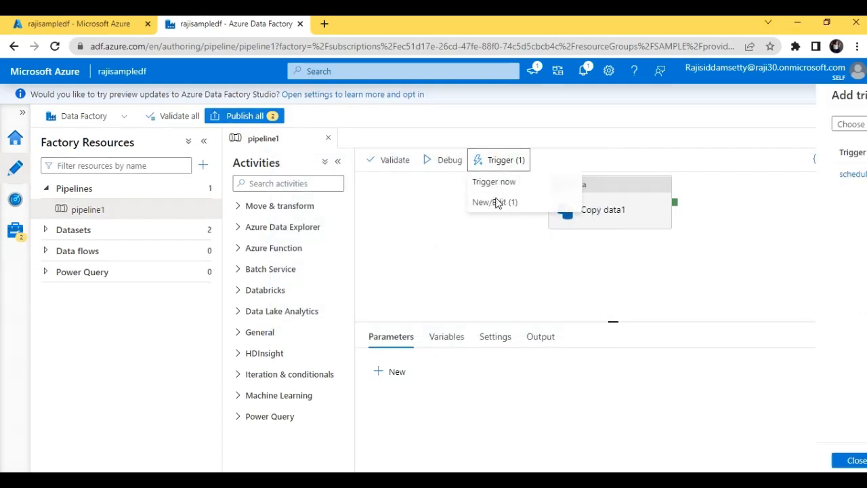
click(519, 174)
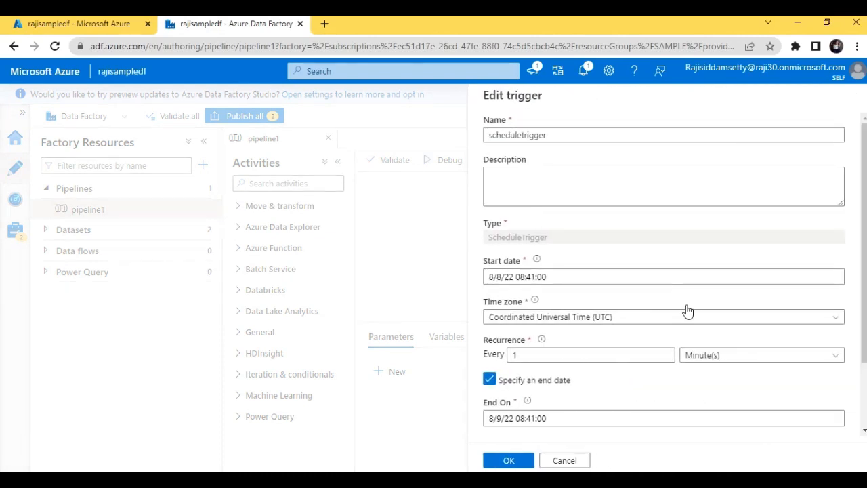
scroll(664, 271, down, 2)
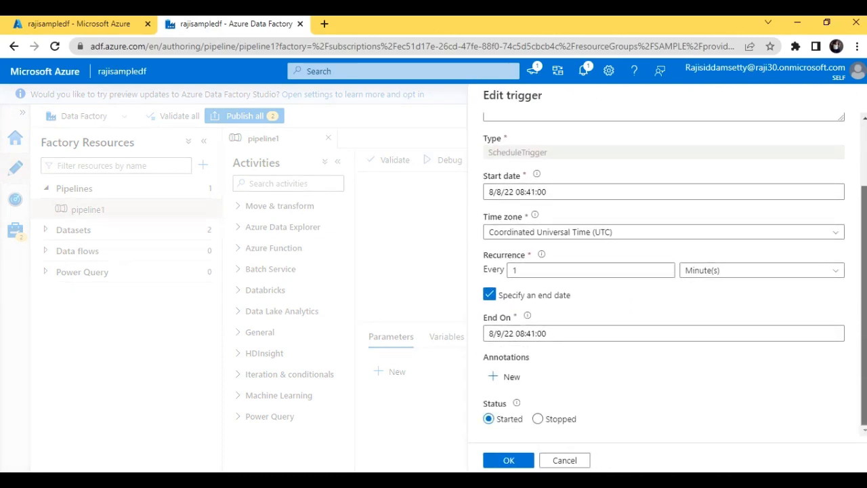
scroll(865, 293, up, 2)
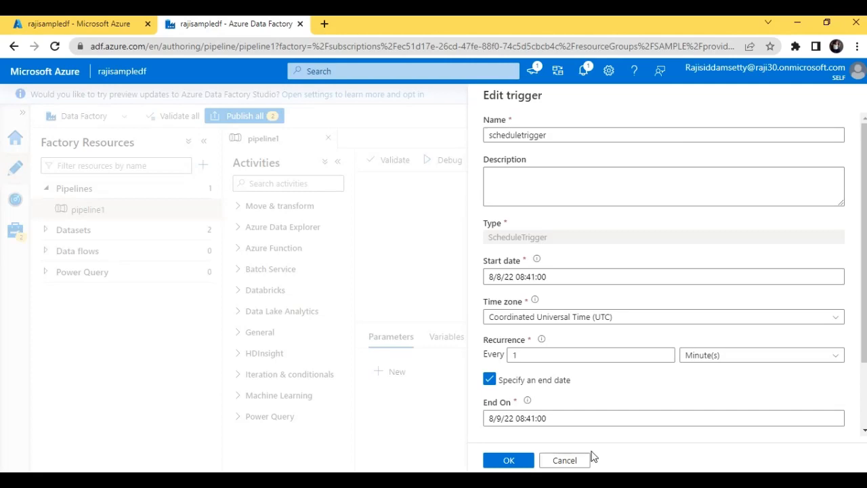
click(569, 461)
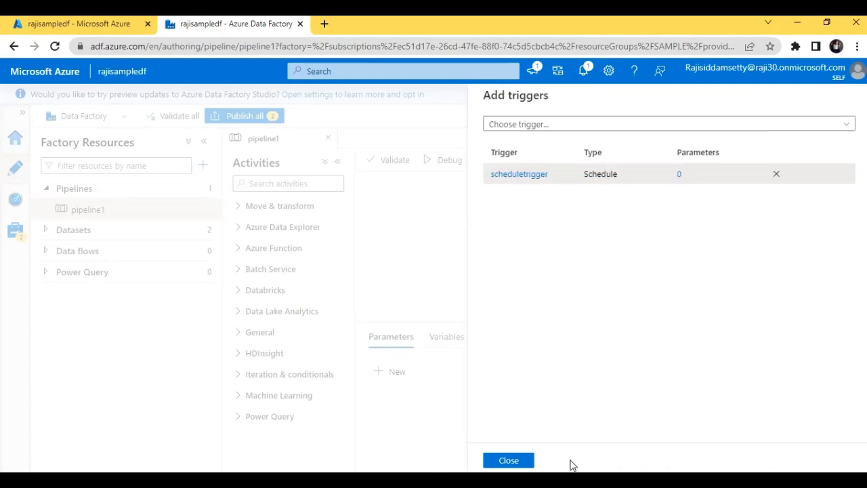
- Detach scheduletrigger from pipeline1
click(778, 174)
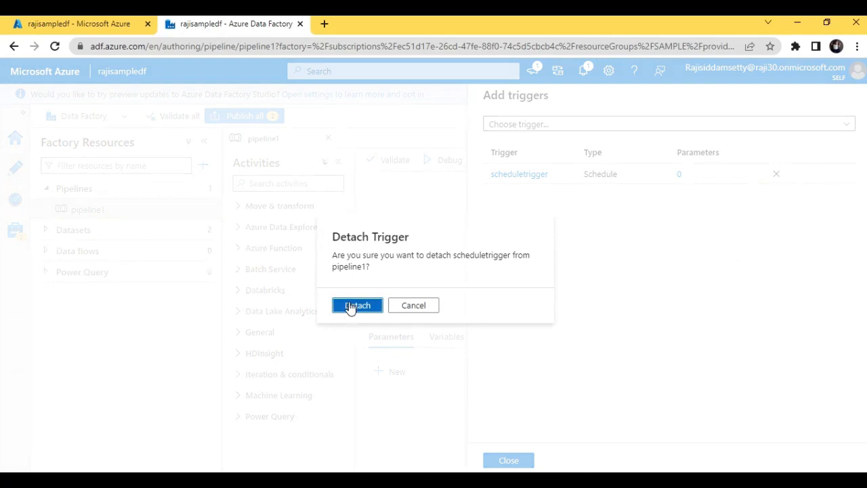
click(351, 305)
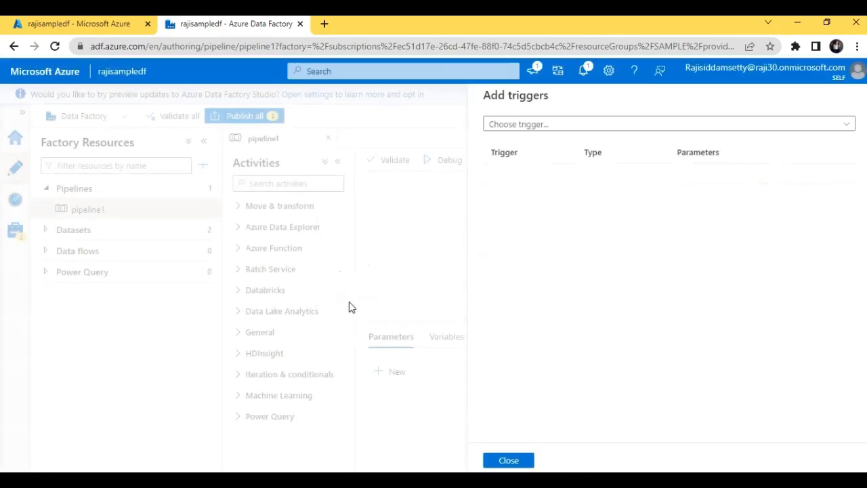
click(508, 460)
- Attach the existing 'schedule' trigger to pipeline1, accepting its settings
click(499, 163)
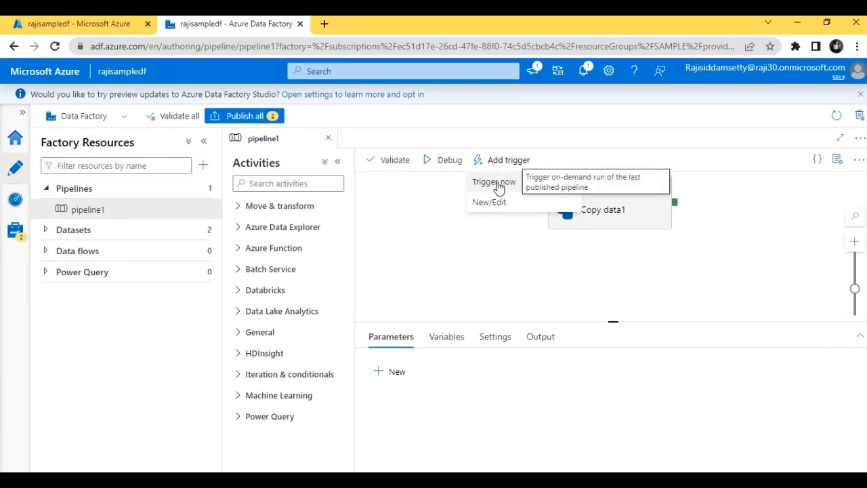
click(493, 202)
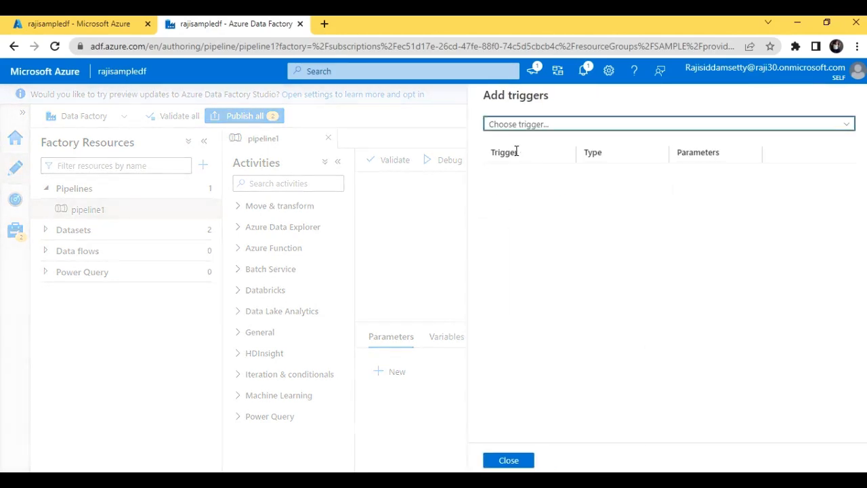
click(526, 125)
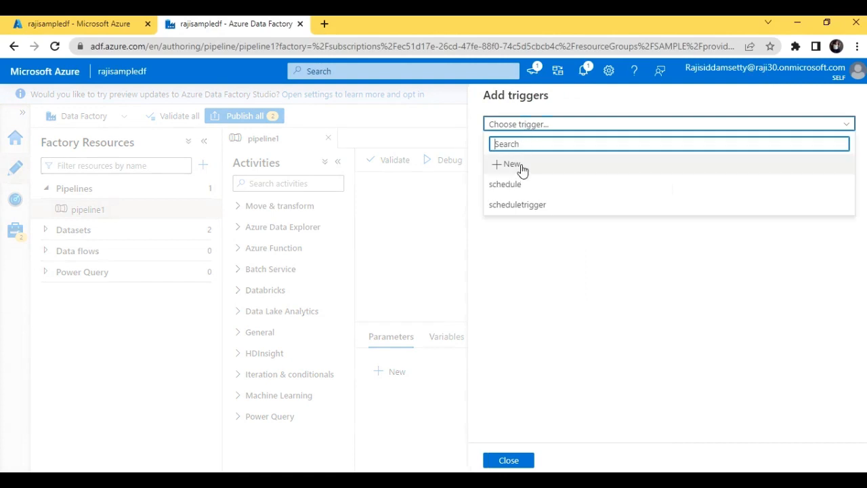
click(520, 194)
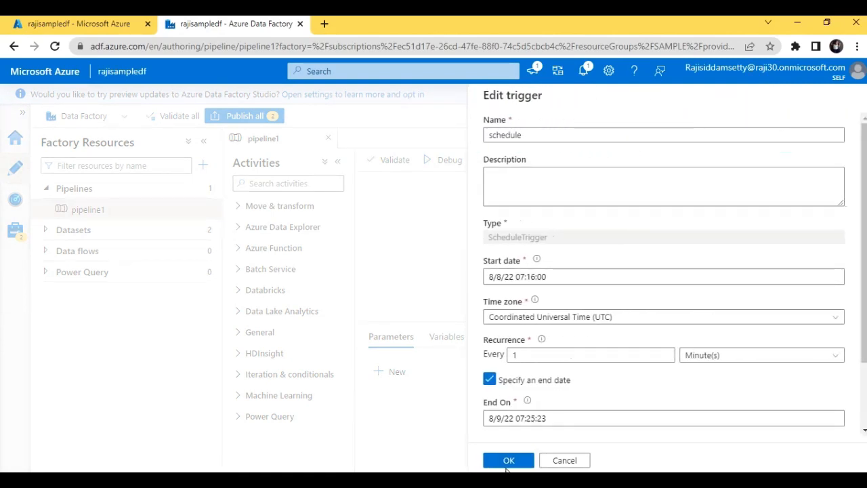
click(510, 462)
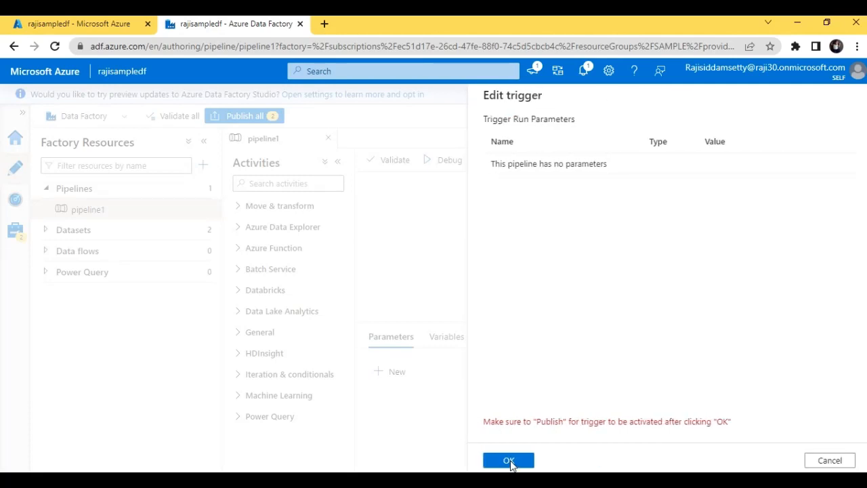
click(510, 462)
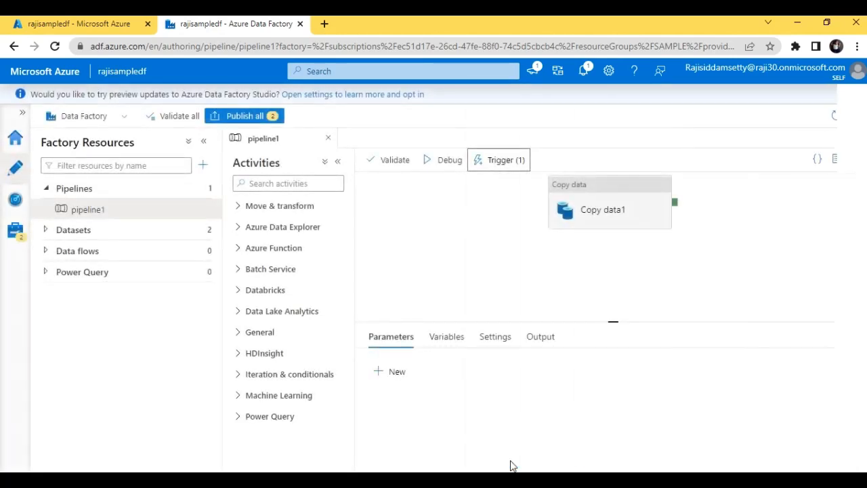
- Retry Publish all and dismiss the error and preview-updates banners
click(252, 118)
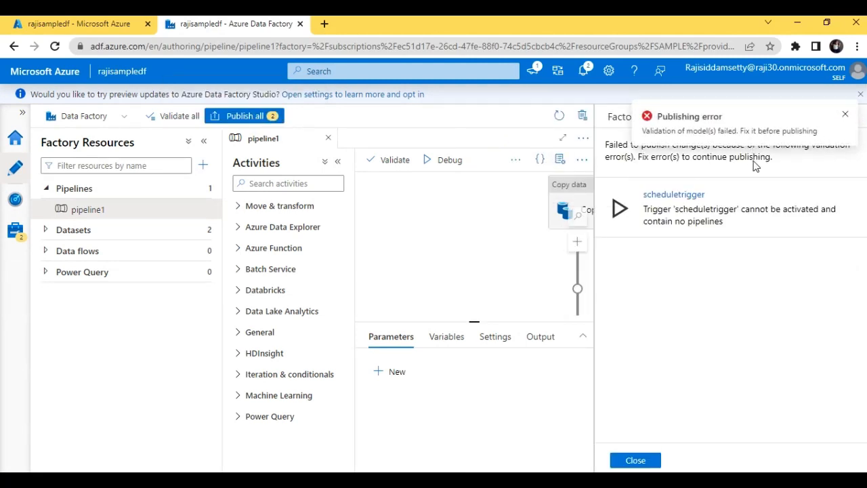
click(856, 105)
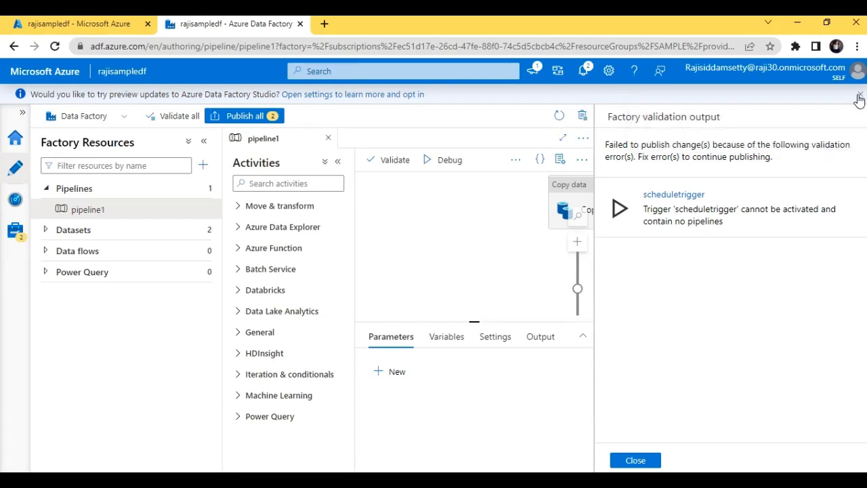
click(860, 94)
- Inspect the failing scheduletrigger's settings unchanged, close validation output, and start a pipeline1 debug run
click(716, 210)
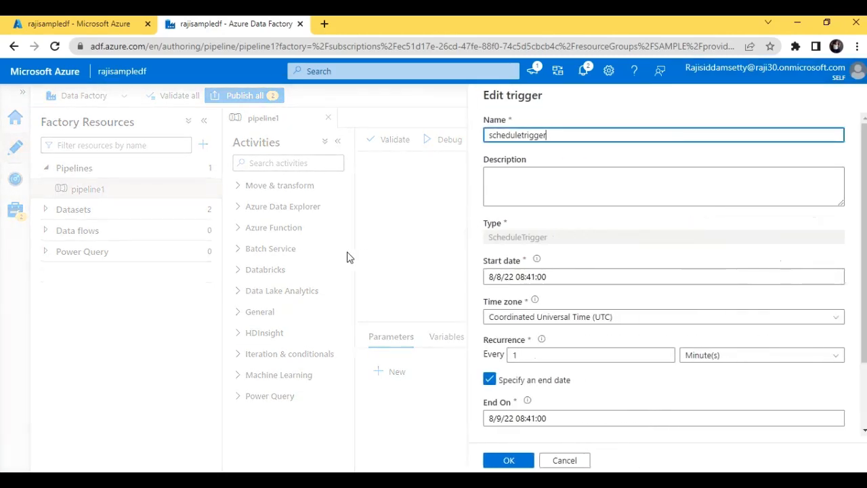
click(371, 248)
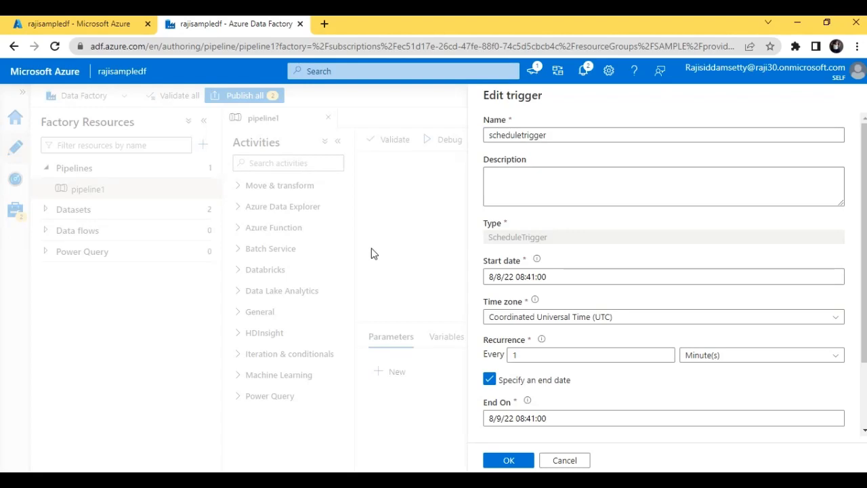
click(565, 460)
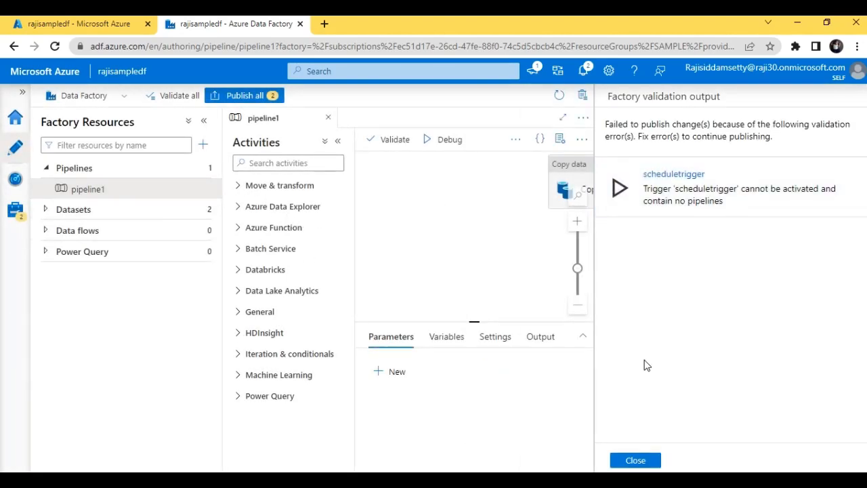
click(639, 461)
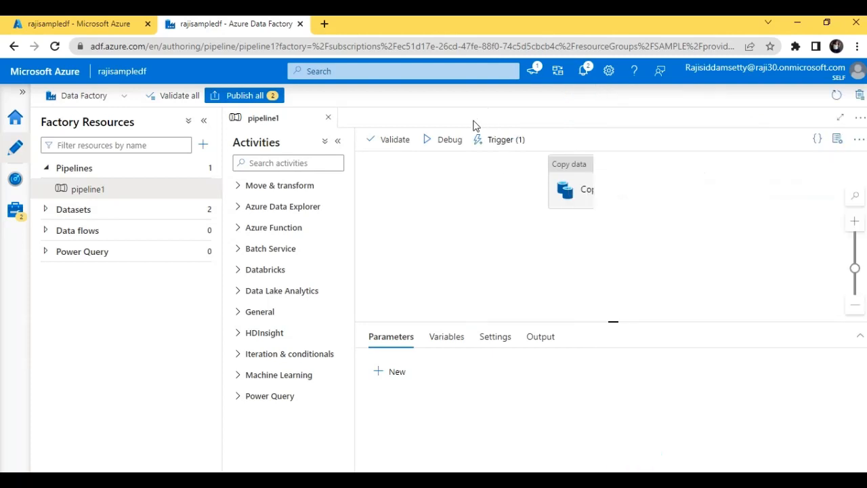
click(436, 141)
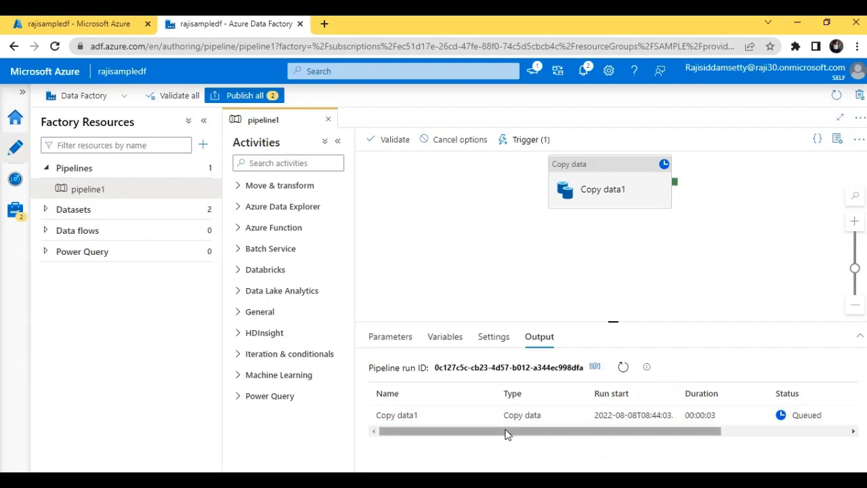
- Validate pipeline1 and close the validation results
drag(506, 434, 637, 436)
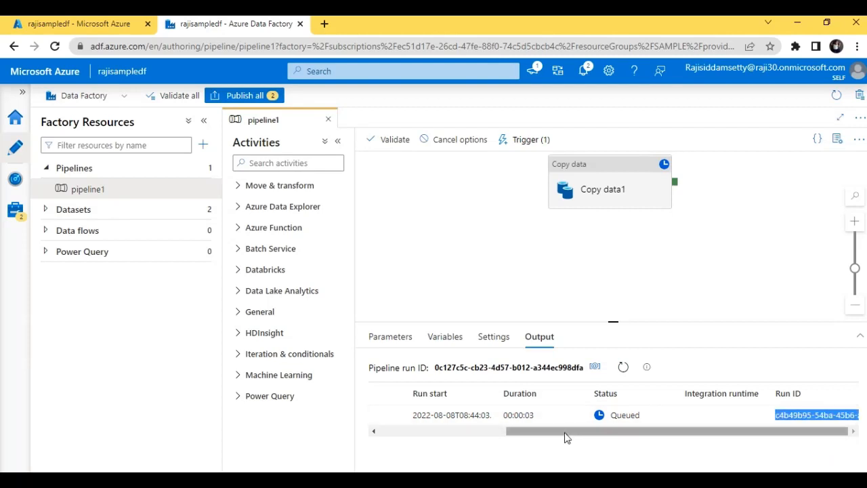
drag(567, 434, 576, 451)
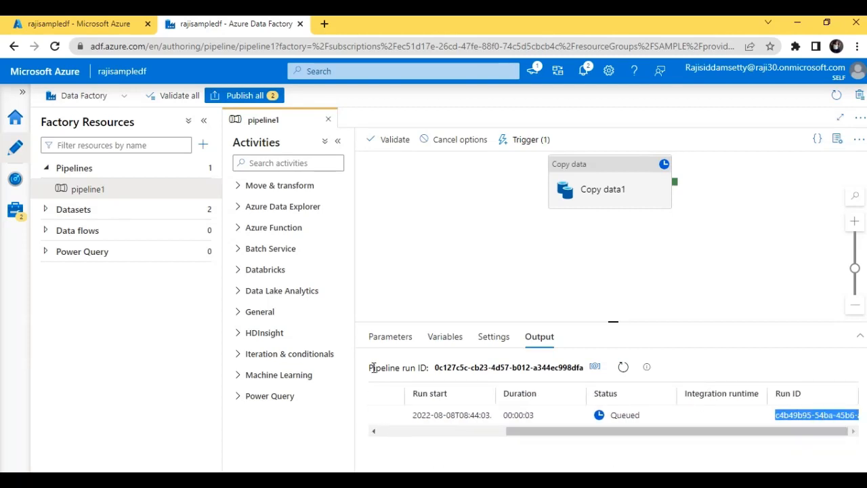
click(400, 142)
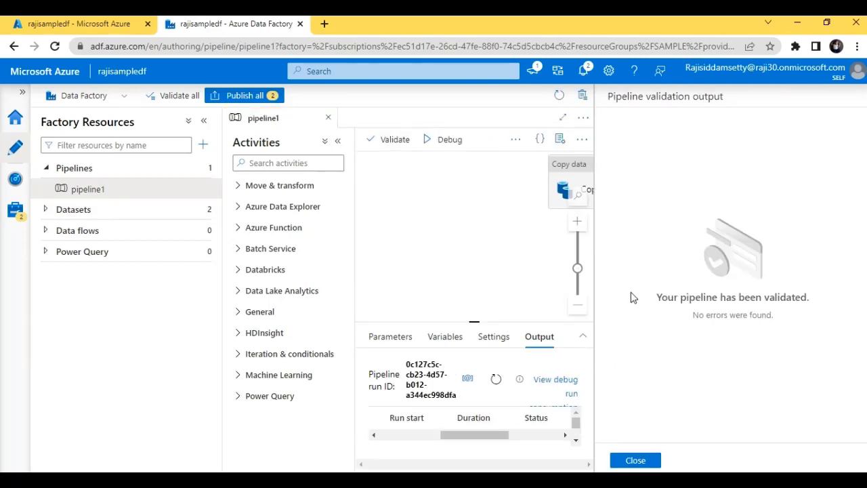
click(645, 463)
- Retry Publish all, then dismiss the scheduletrigger error and validation output
click(237, 96)
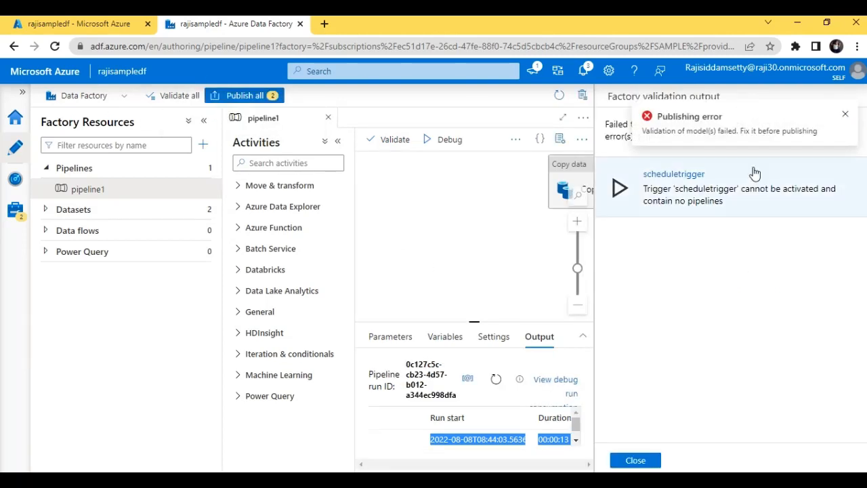
click(846, 117)
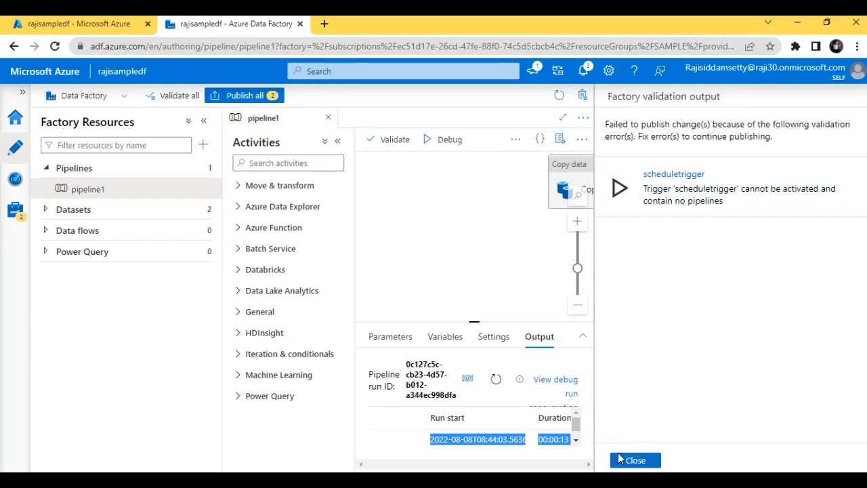
click(622, 460)
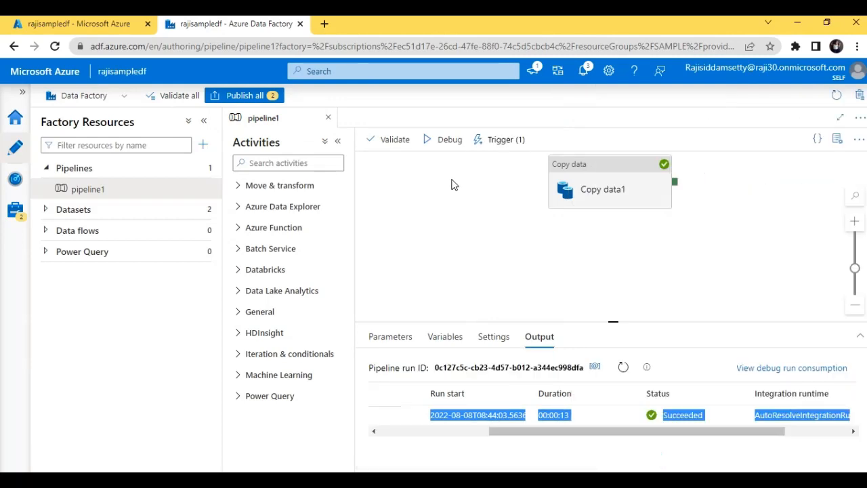
click(484, 142)
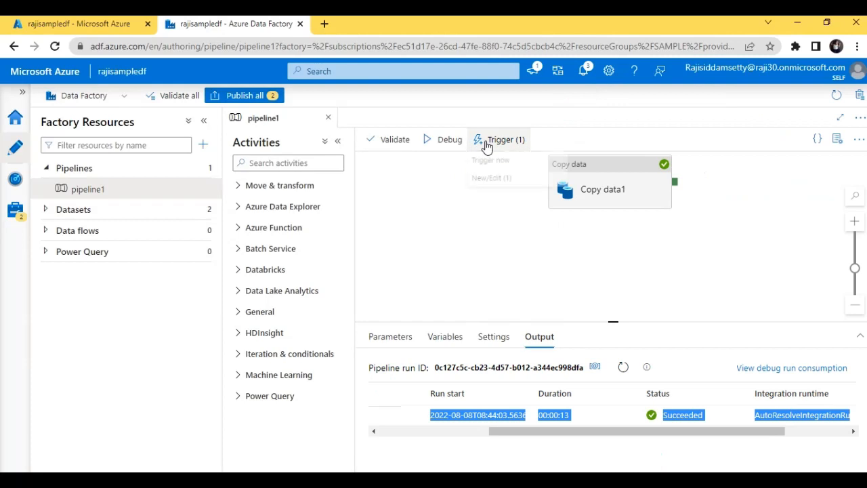
- Attach scheduletrigger alongside schedule on pipeline1 and review the pending Publish all changes
click(498, 183)
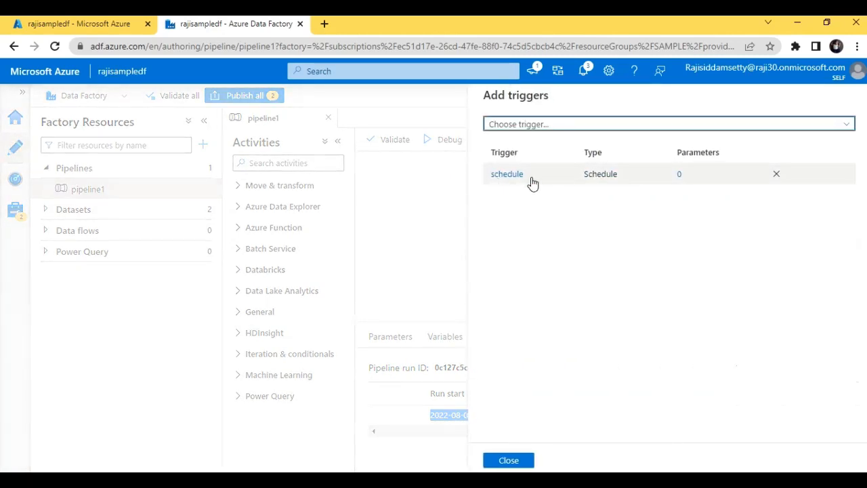
click(527, 178)
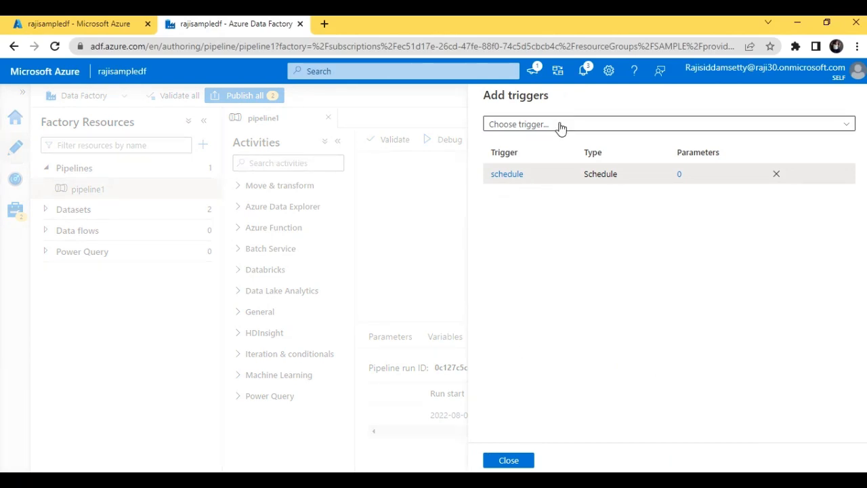
click(560, 127)
click(532, 189)
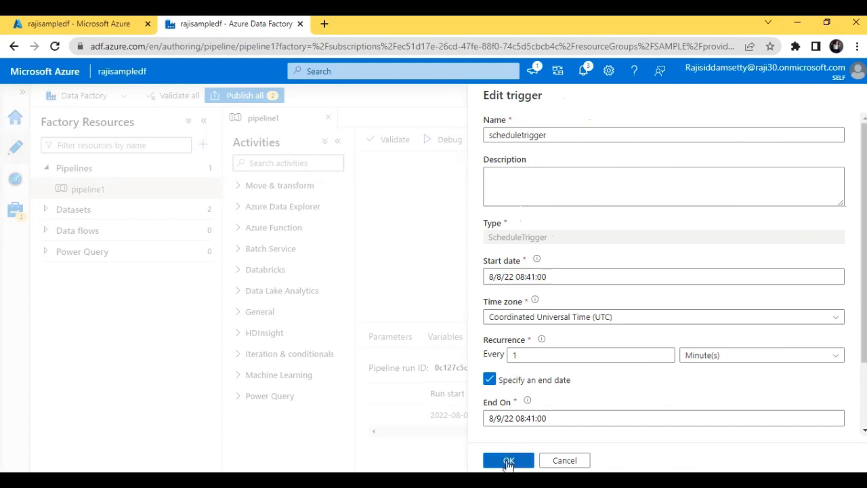
click(508, 460)
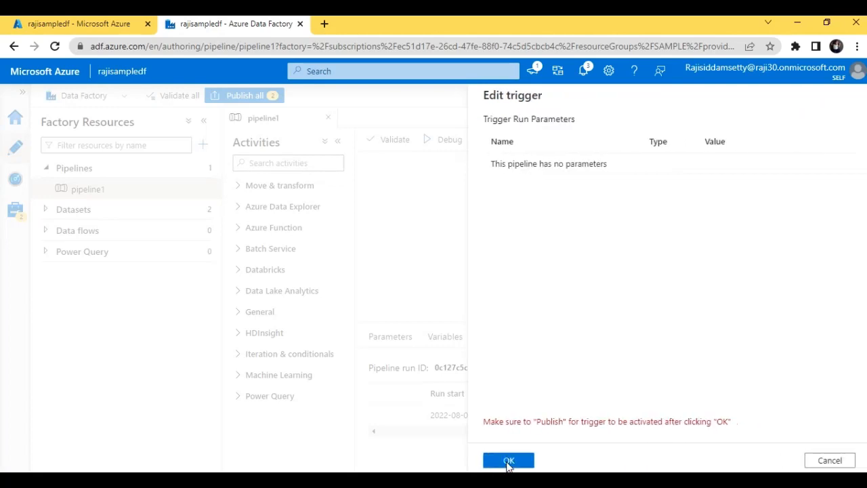
click(508, 461)
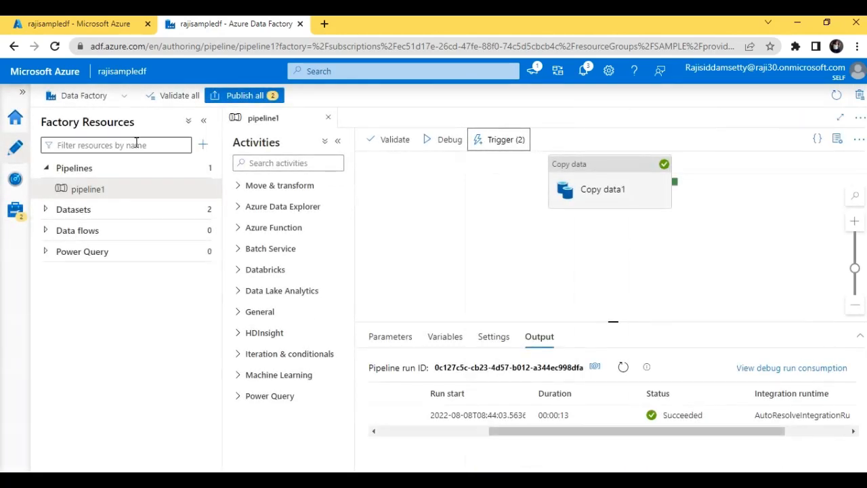
click(267, 95)
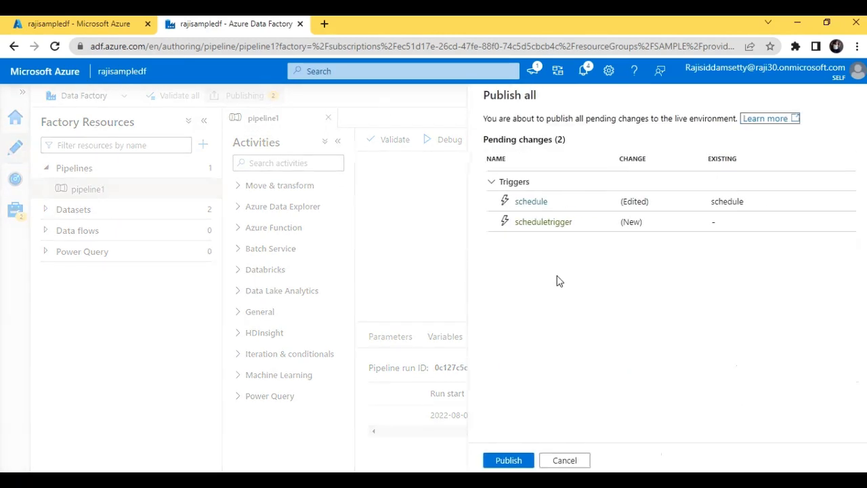
- Publish the two pending trigger changes and view pipeline1's 56 succeeded runs in Monitor
click(510, 461)
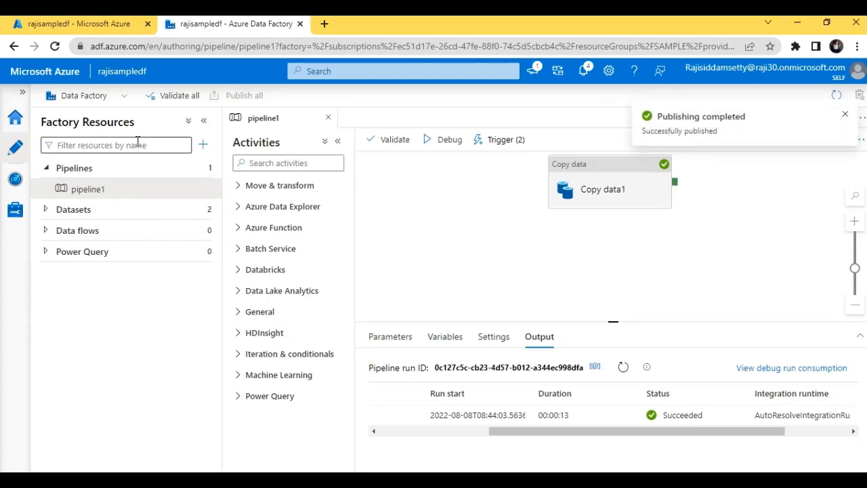
click(15, 179)
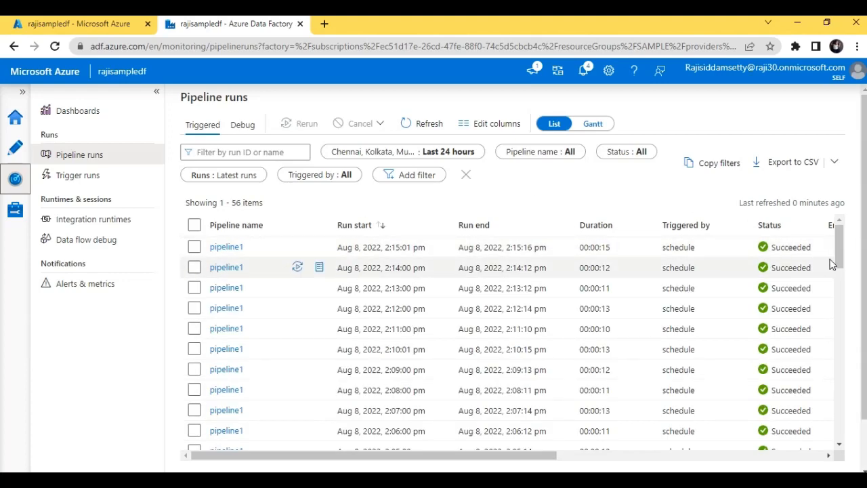
- Scroll through pipeline1's scheduled runs, then view the 56 succeeded schedule trigger runs
drag(840, 263, 842, 431)
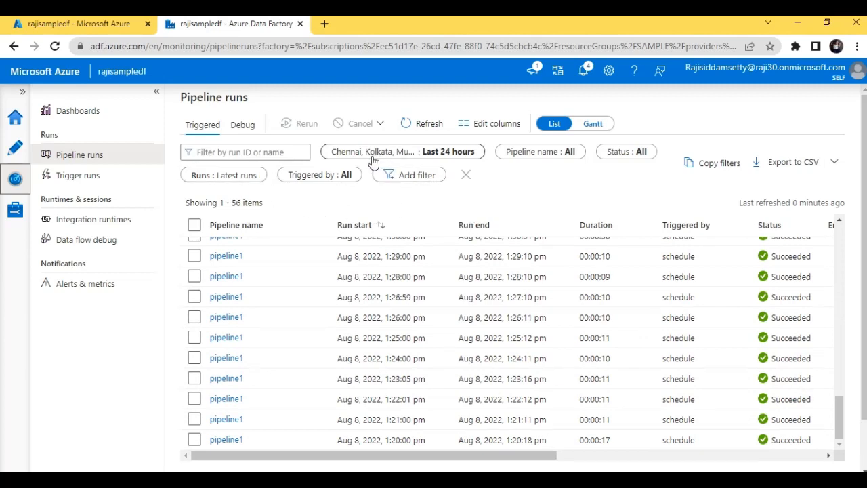
click(114, 176)
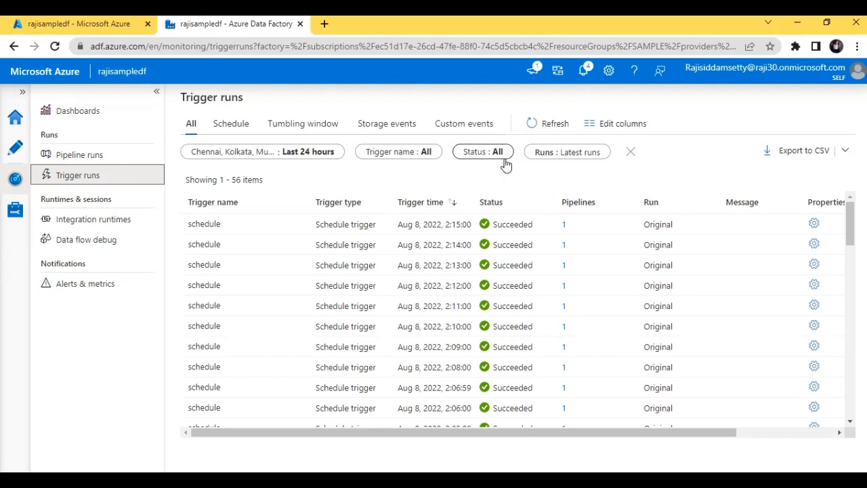
click(425, 158)
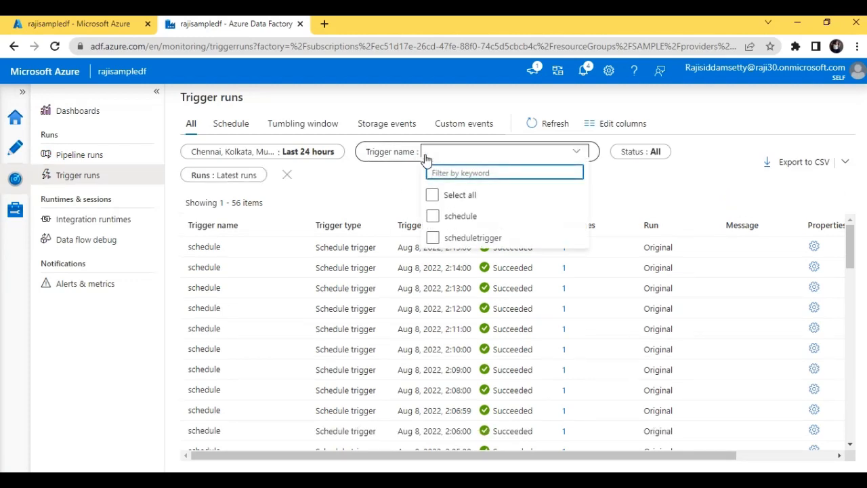
click(433, 238)
click(433, 242)
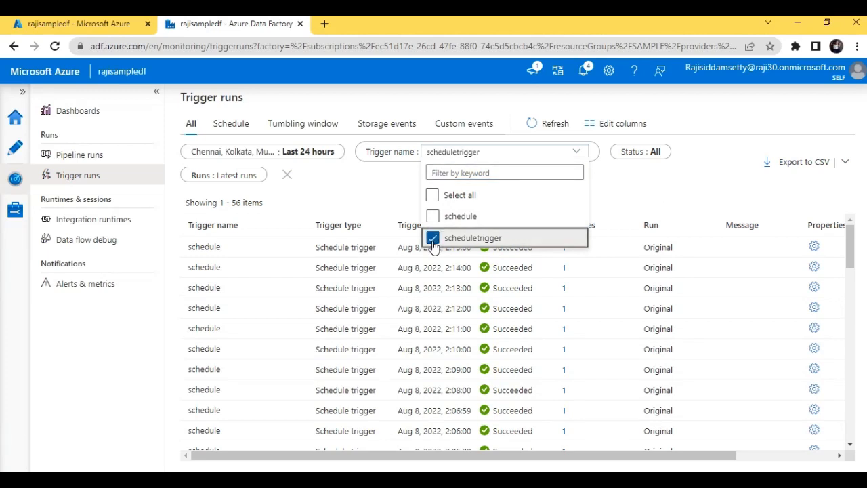
click(629, 200)
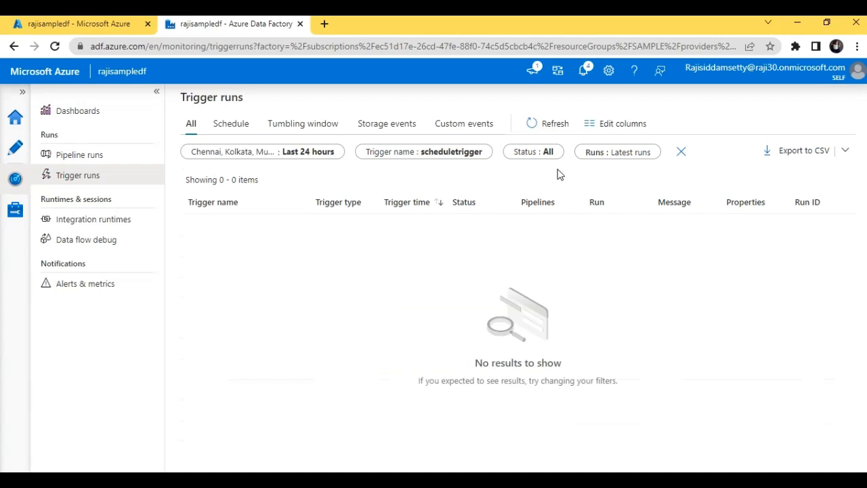
click(456, 152)
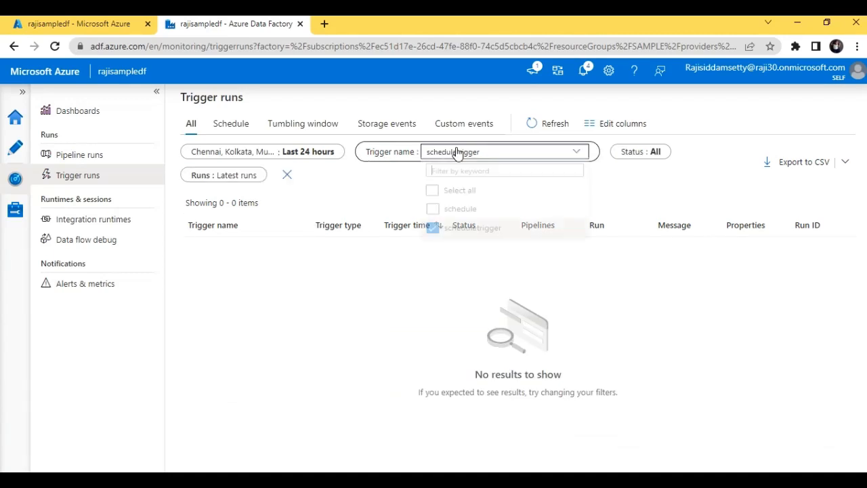
click(439, 220)
click(482, 334)
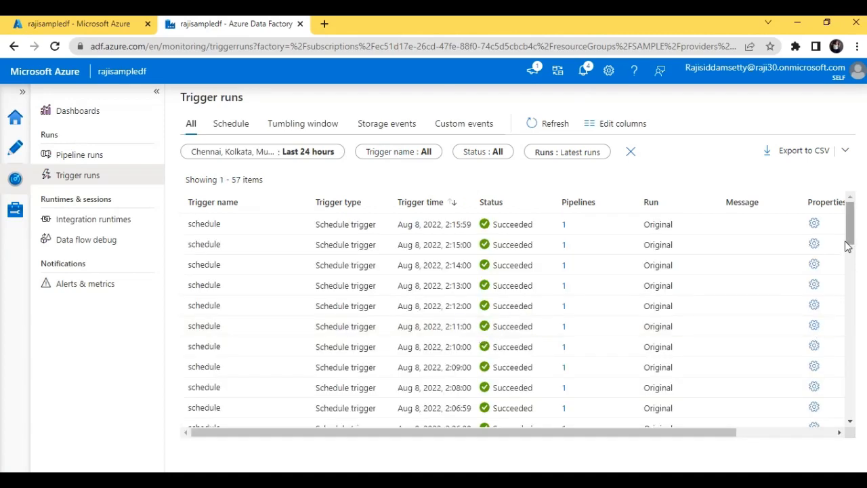
drag(851, 239, 852, 407)
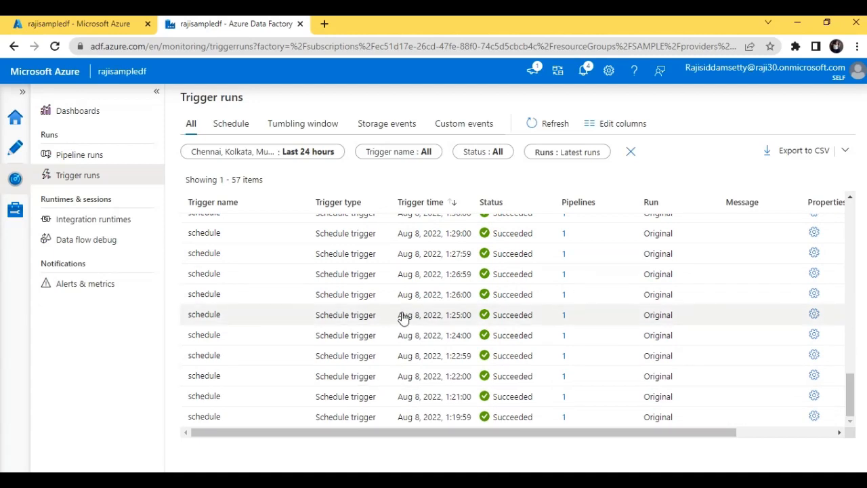
click(14, 152)
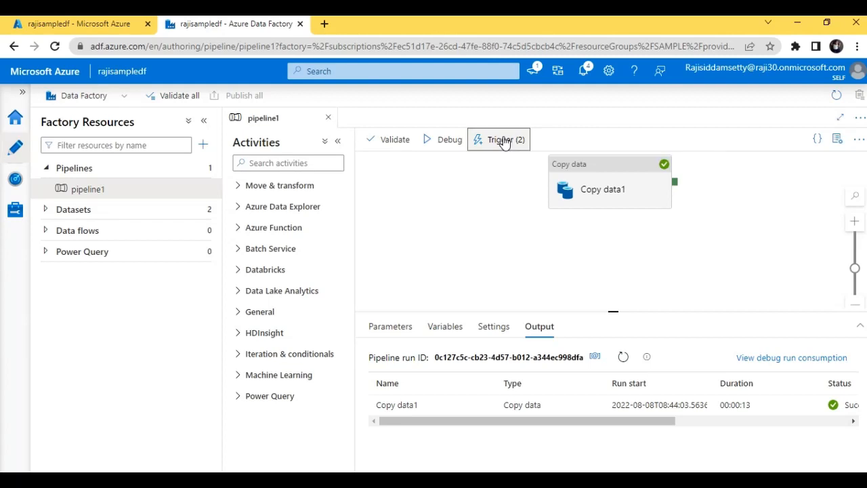
- Show the triggers attached to pipeline1: schedule and scheduletrigger
click(506, 141)
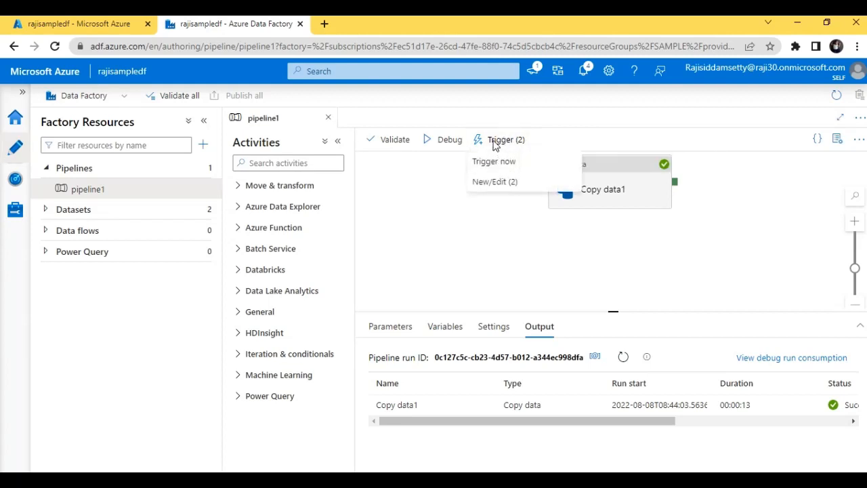
click(494, 182)
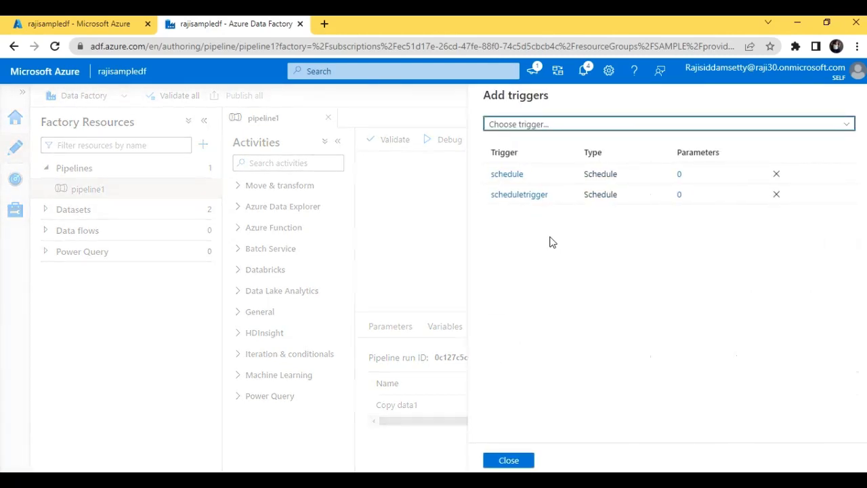
- Start a new trigger for pipeline1 and name it tumblingwindow
click(542, 124)
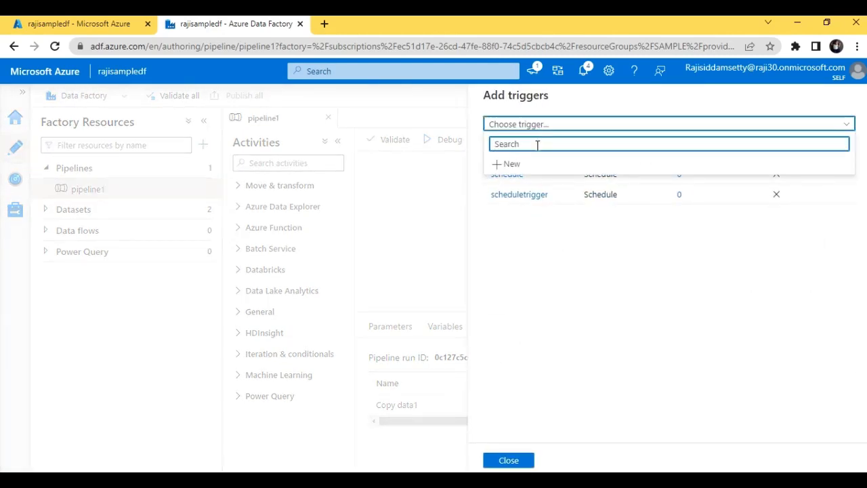
click(528, 166)
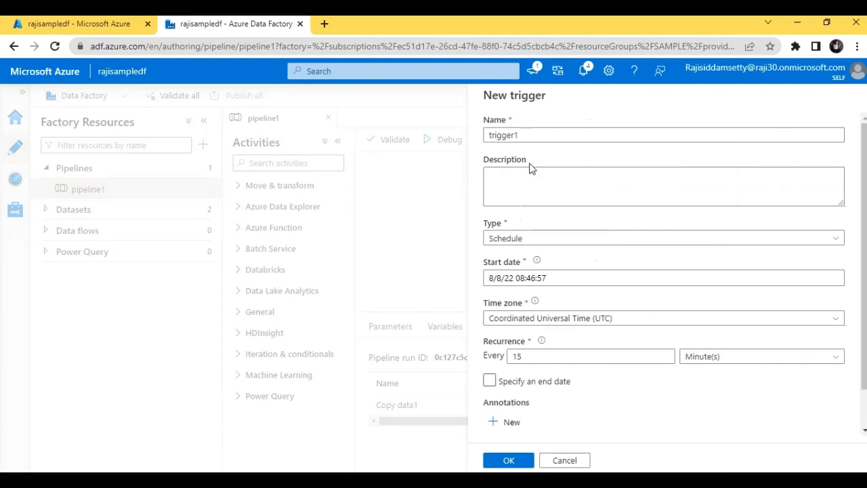
drag(532, 134, 365, 161)
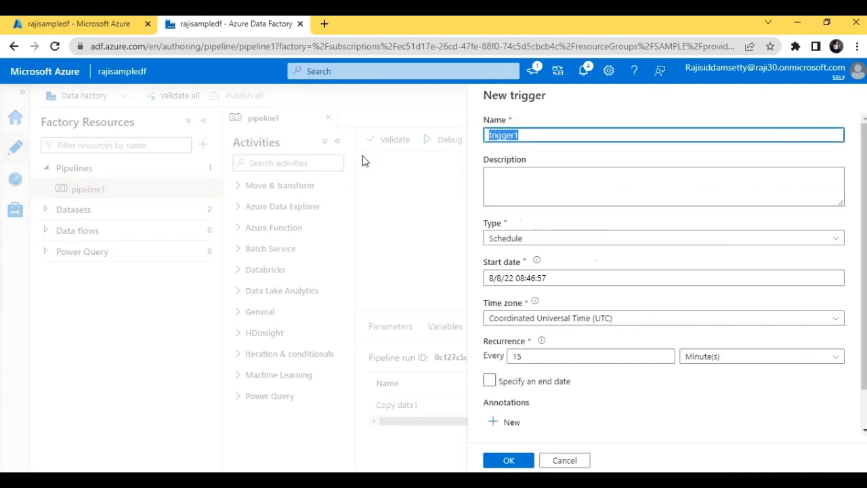
key(BackSpace)
text(tumbl)
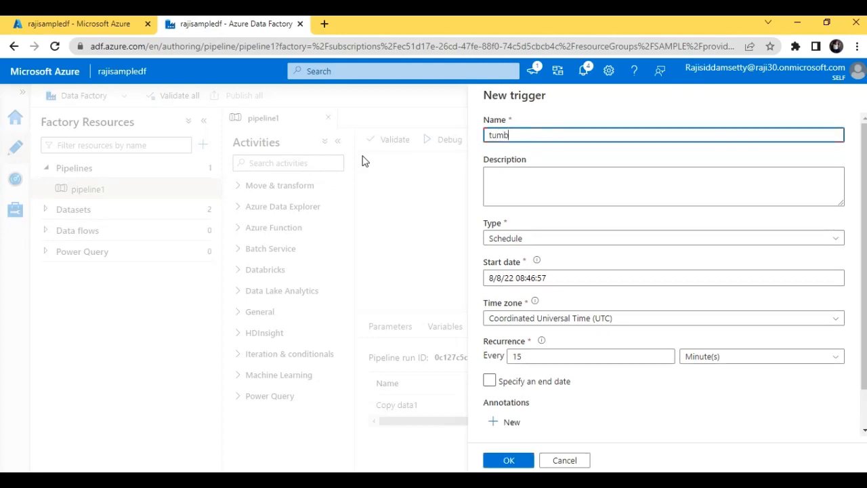
text(ingwindow)
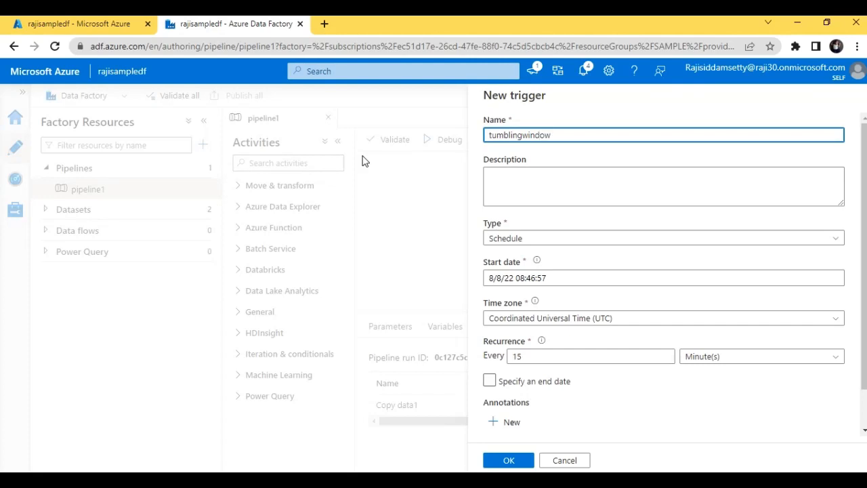
- Make it a tumbling window trigger recurring every 10 minutes
click(622, 241)
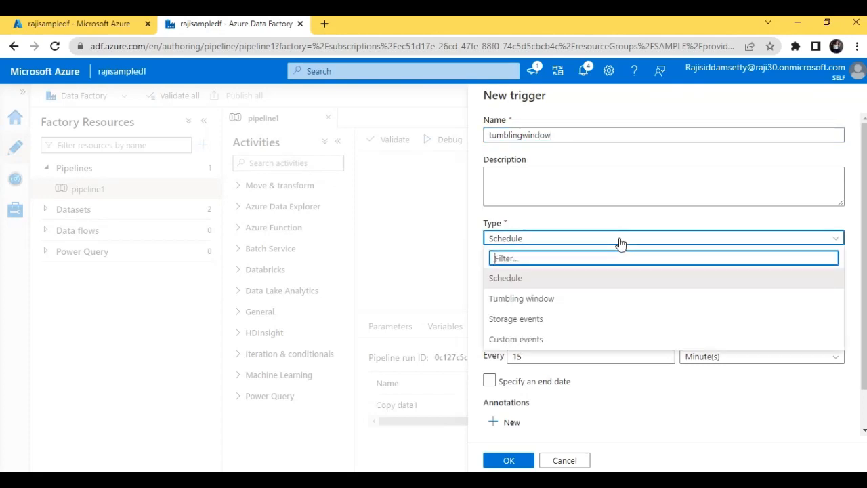
click(602, 303)
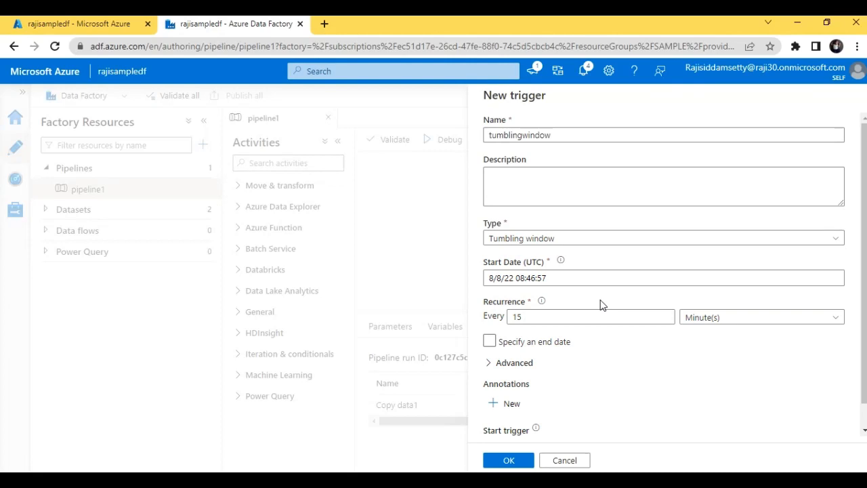
click(608, 322)
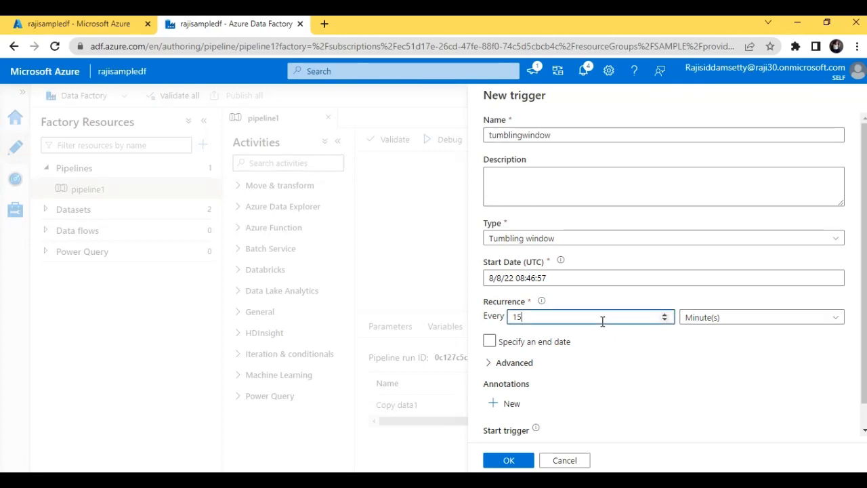
key(BackSpace)
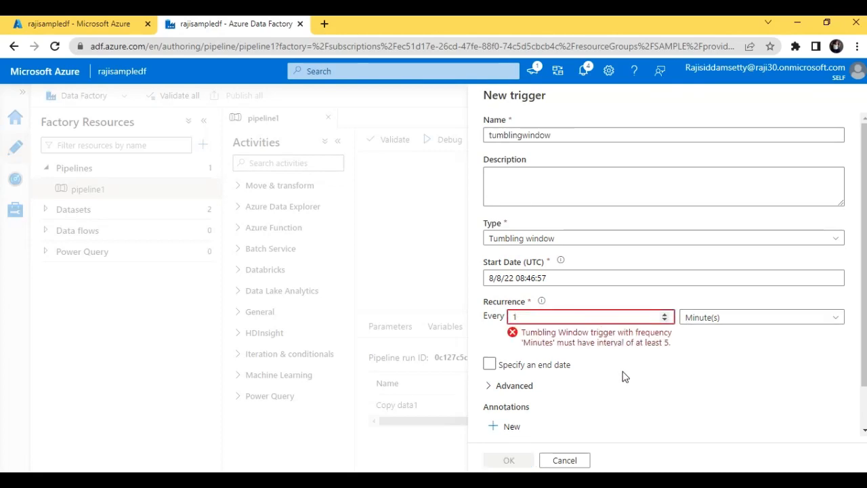
key(BackSpace)
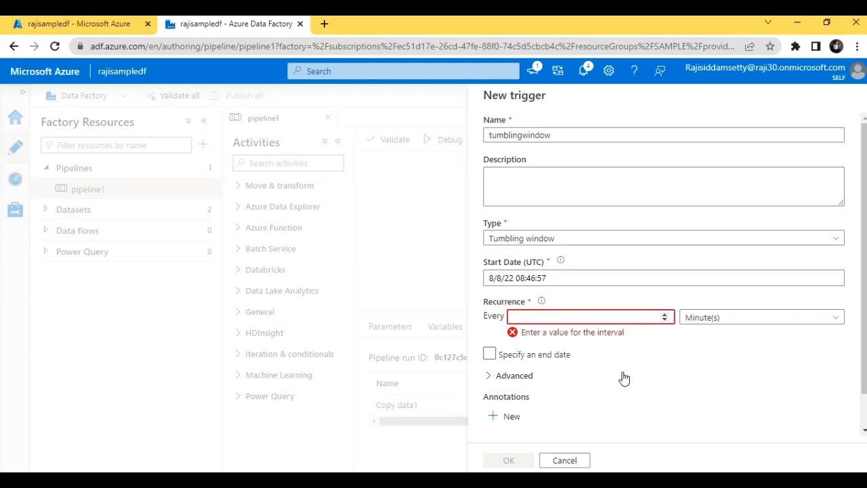
text(10)
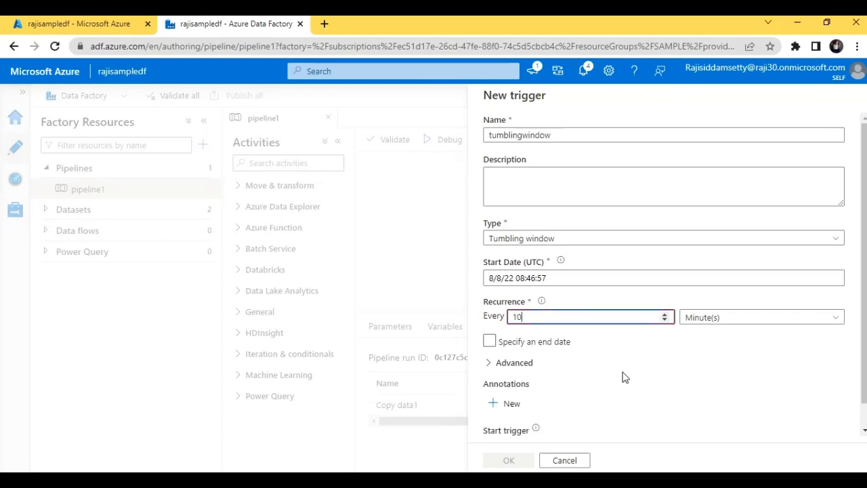
click(746, 323)
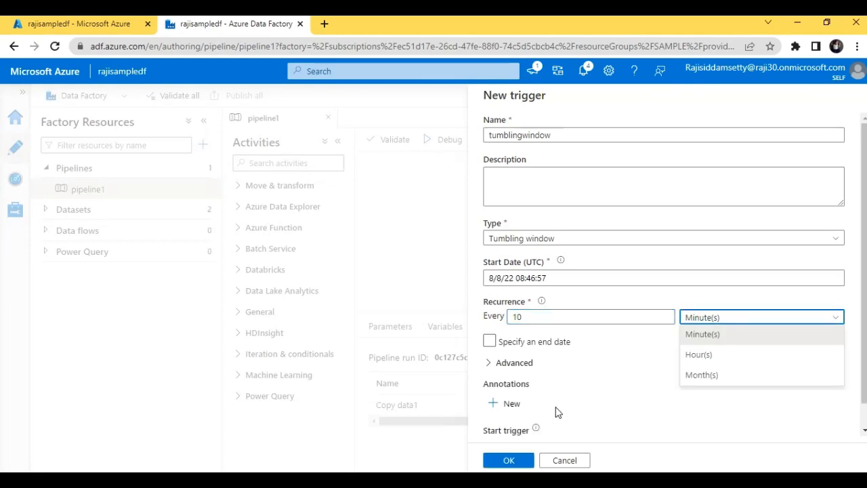
click(581, 401)
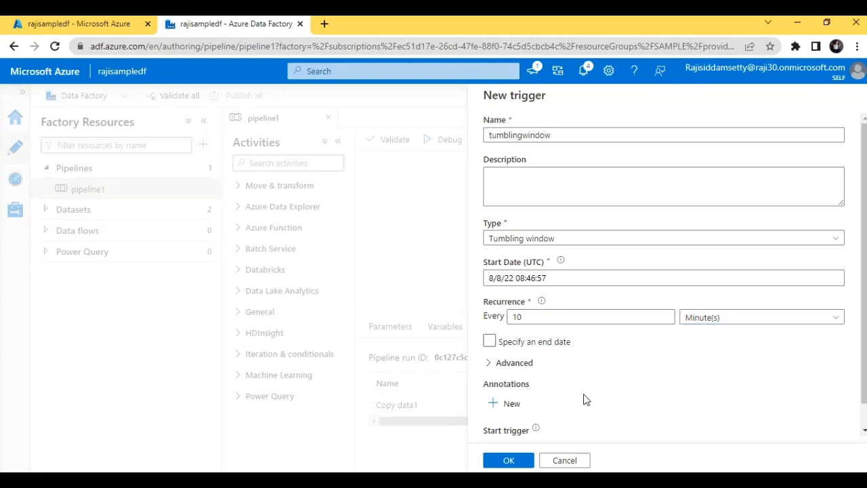
- Give the trigger an end date and confirm it
click(490, 342)
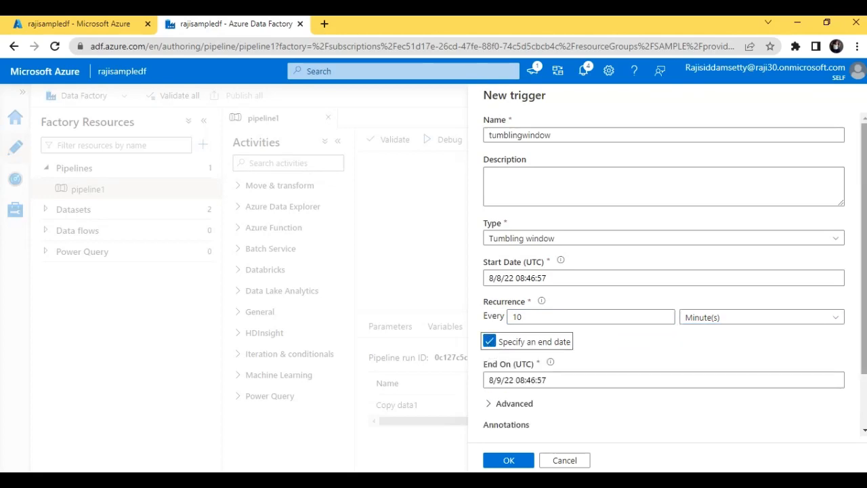
scroll(745, 407, down, 2)
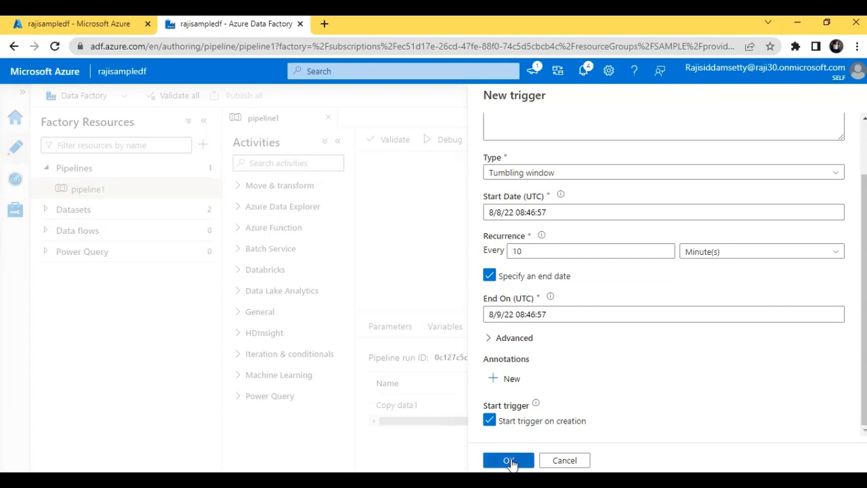
click(512, 462)
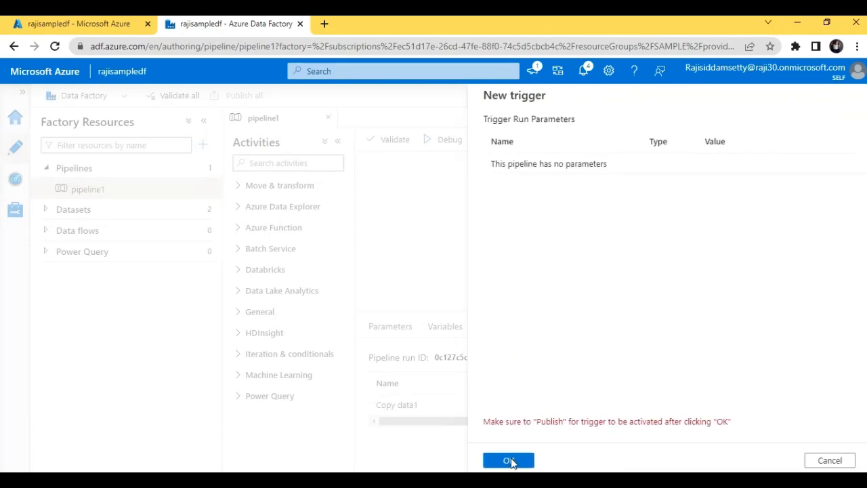
click(509, 461)
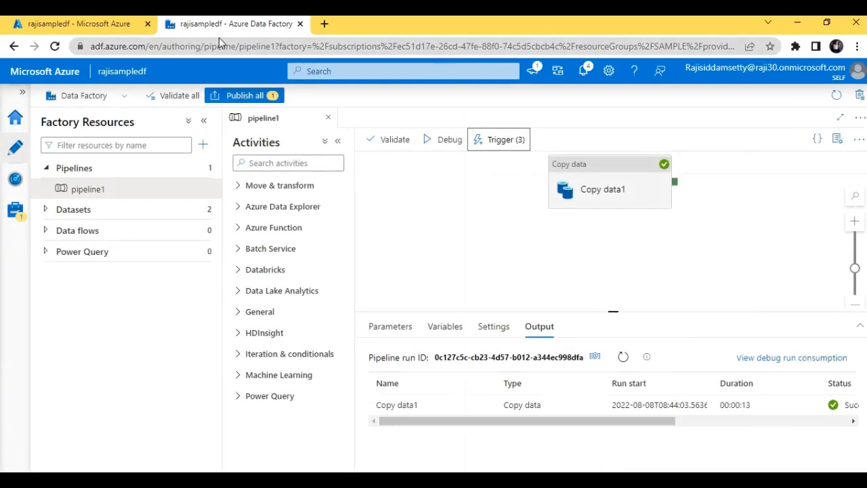
- Publish the pending tumblingwindow trigger so no unpublished changes remain
click(257, 101)
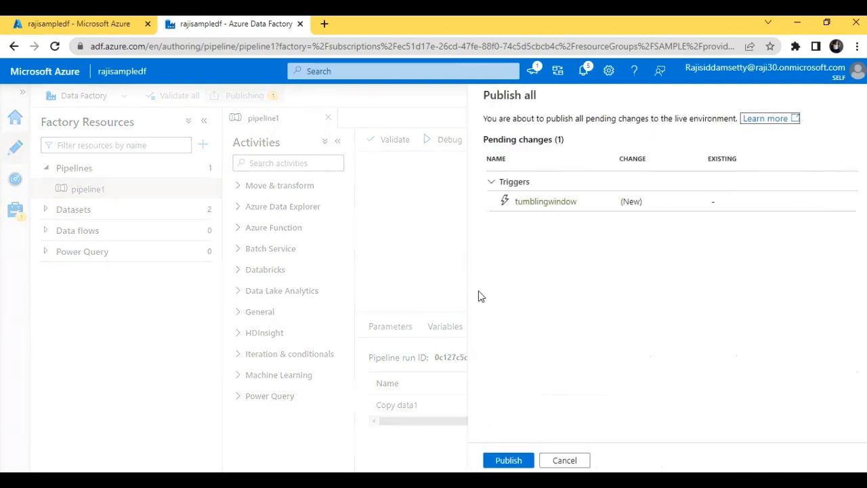
click(509, 460)
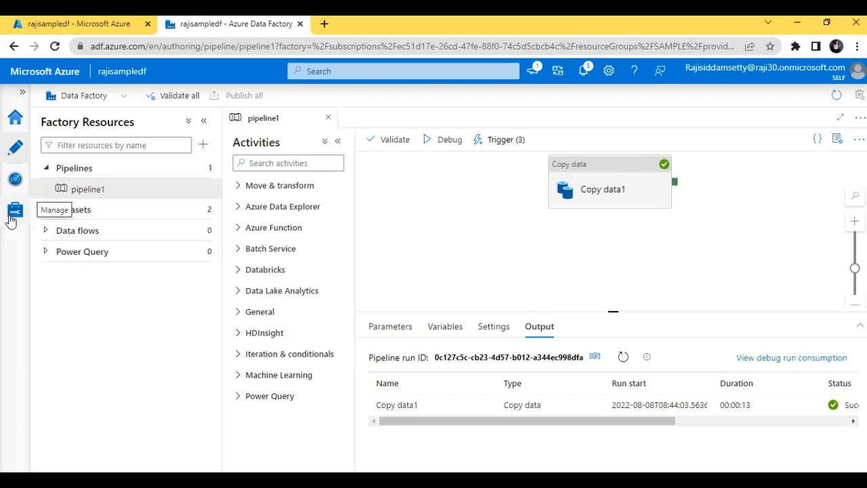
- Filter the trigger runs monitor to show only scheduletrigger runs
click(15, 182)
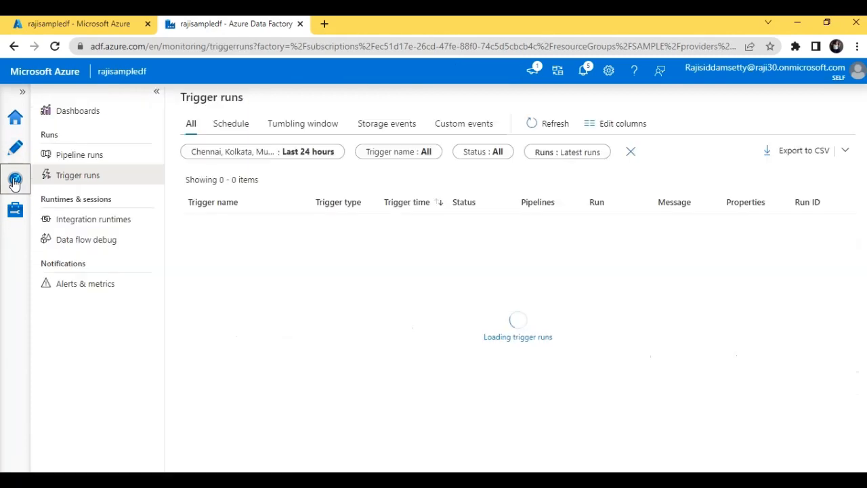
click(413, 155)
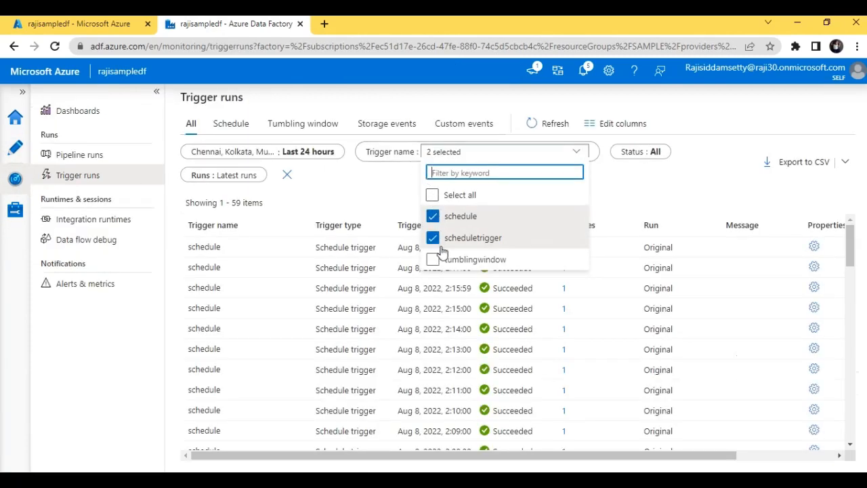
click(433, 260)
click(433, 238)
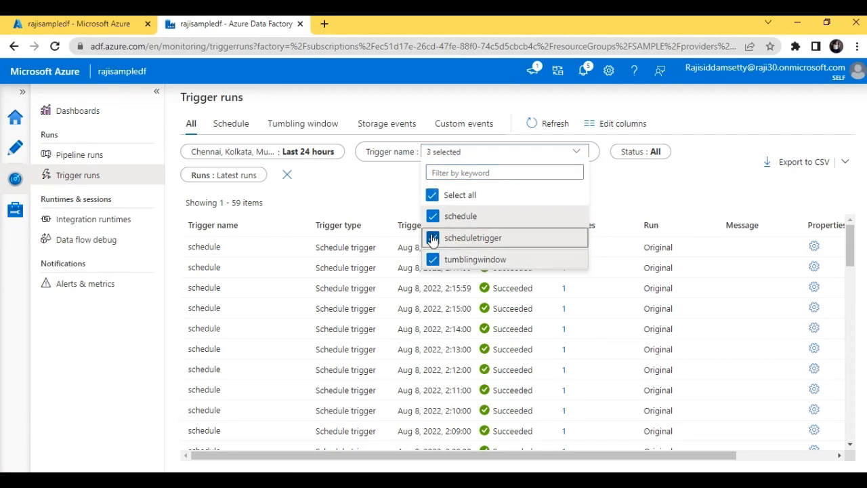
click(432, 239)
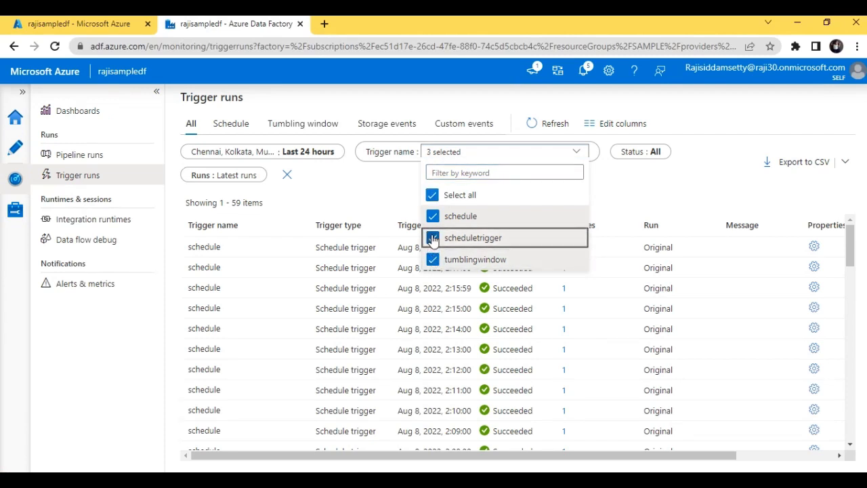
click(433, 216)
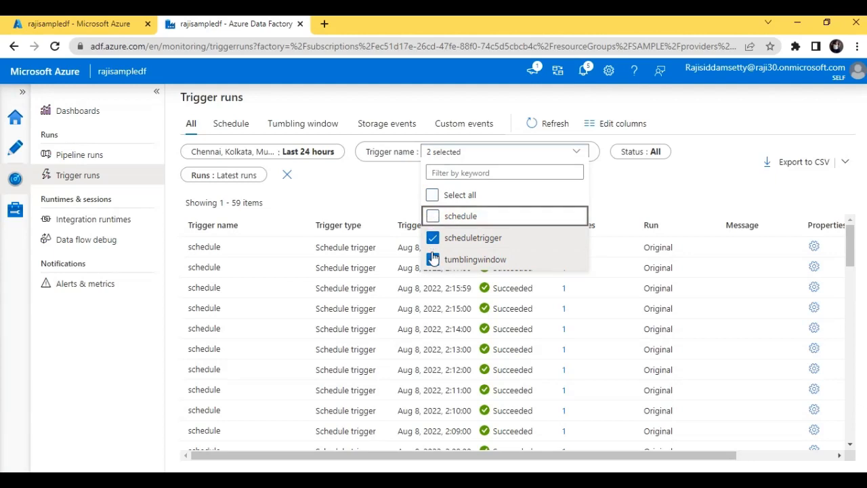
click(433, 260)
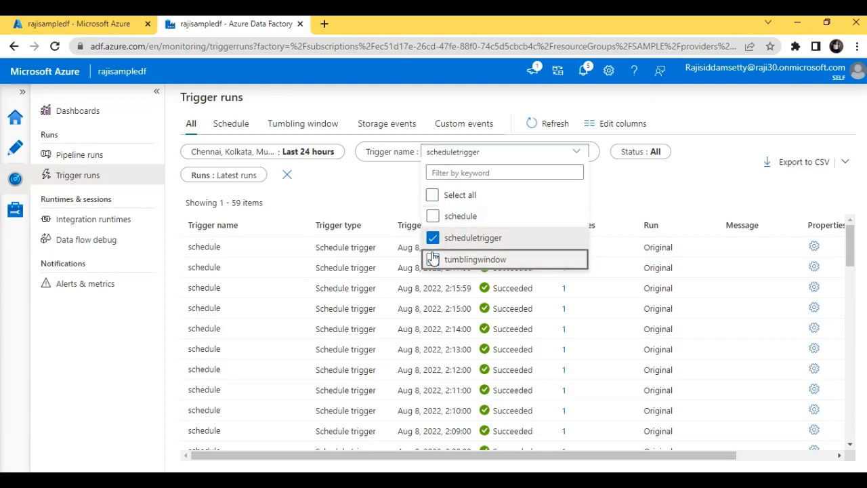
click(624, 181)
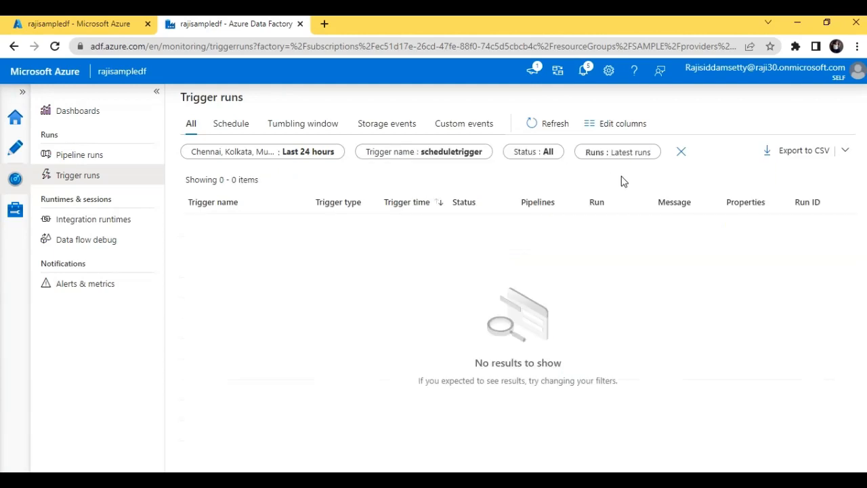
- Switch the filter to tumblingwindow runs only, then view the 60 pipeline1 runs
click(469, 154)
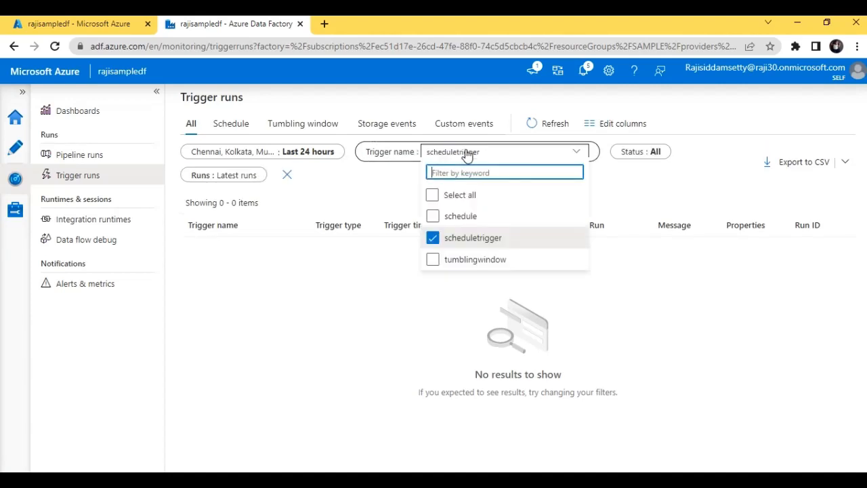
click(432, 260)
click(432, 238)
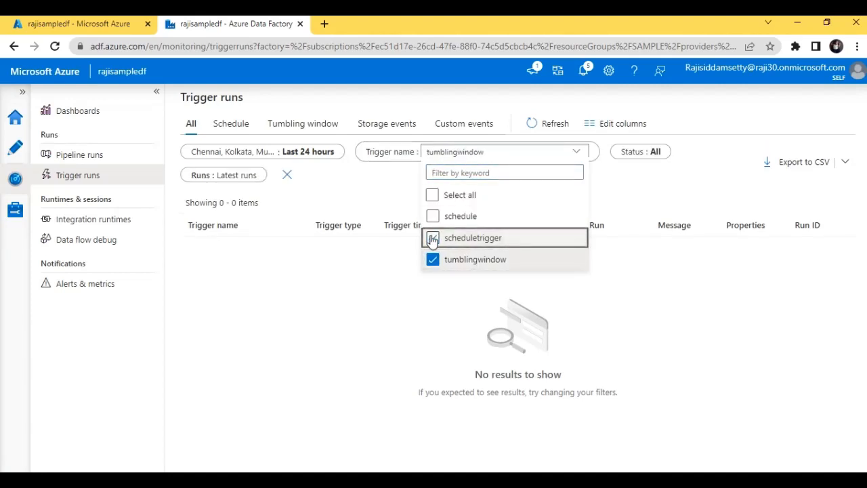
click(613, 182)
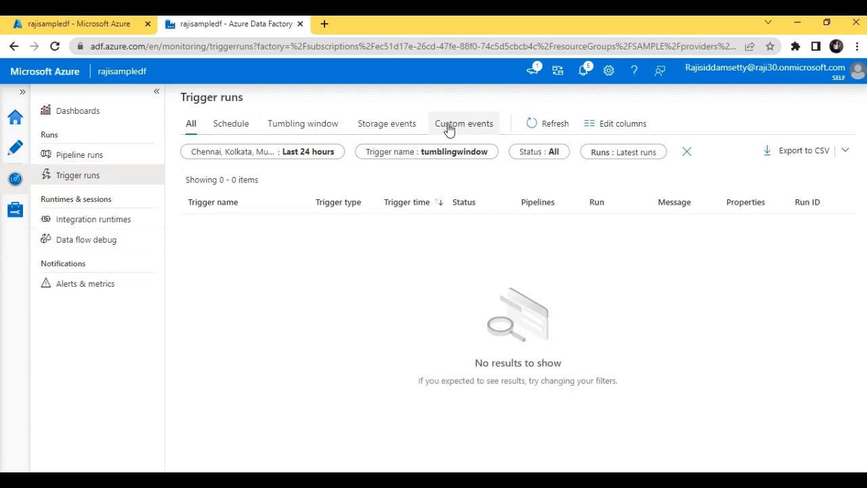
click(452, 152)
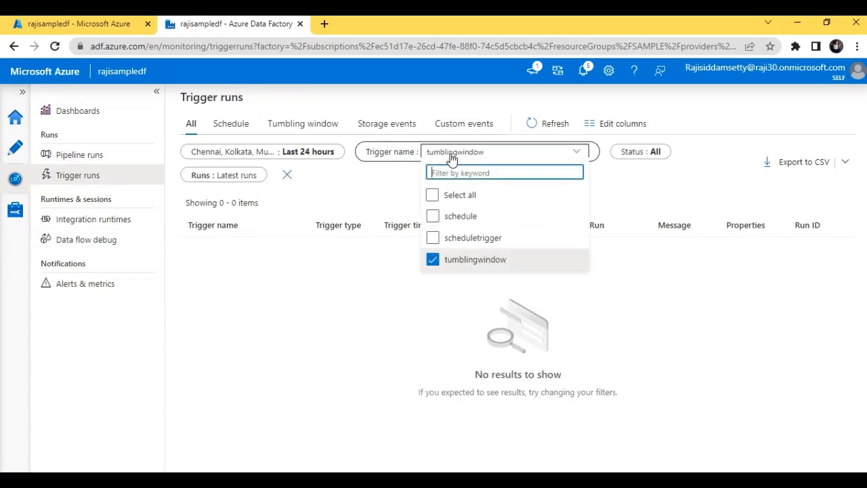
click(131, 162)
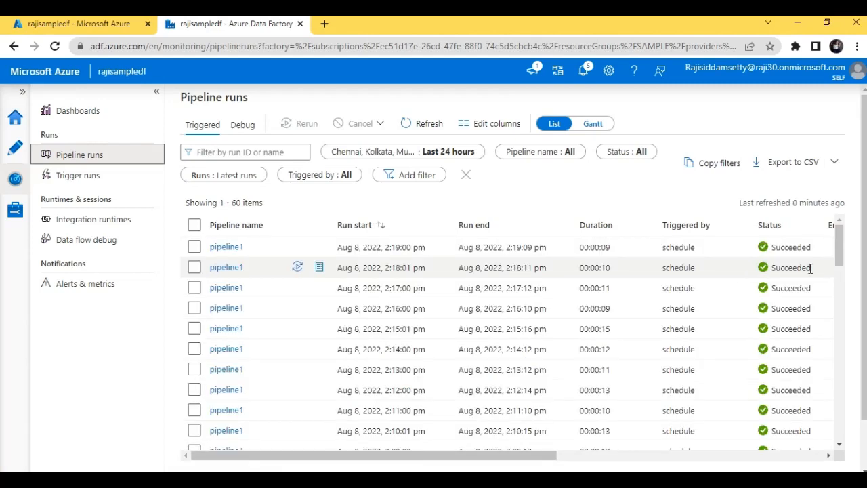
drag(839, 256, 839, 417)
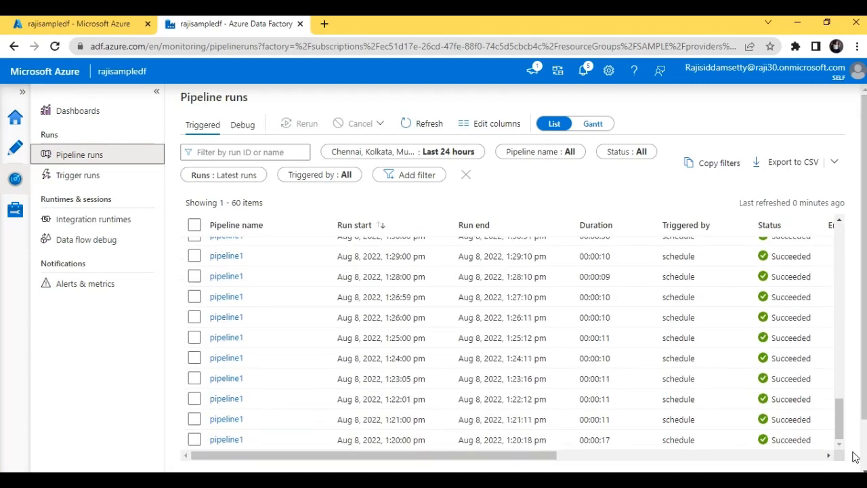